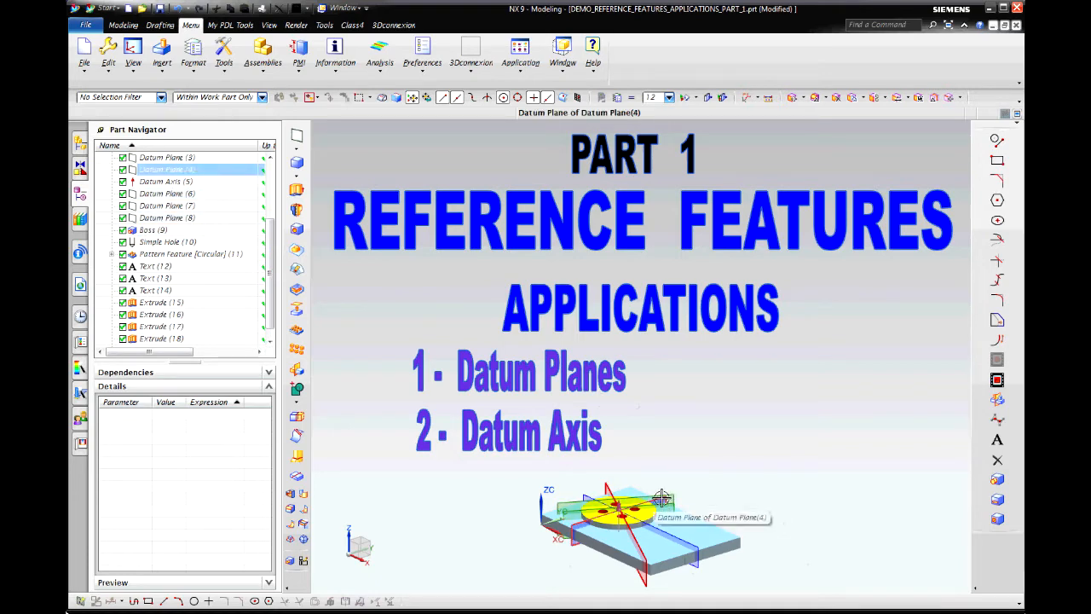
Step: Turn off the visibility of layers 10 and 11, clearing the text and the finished master part from view
left_click(194, 74)
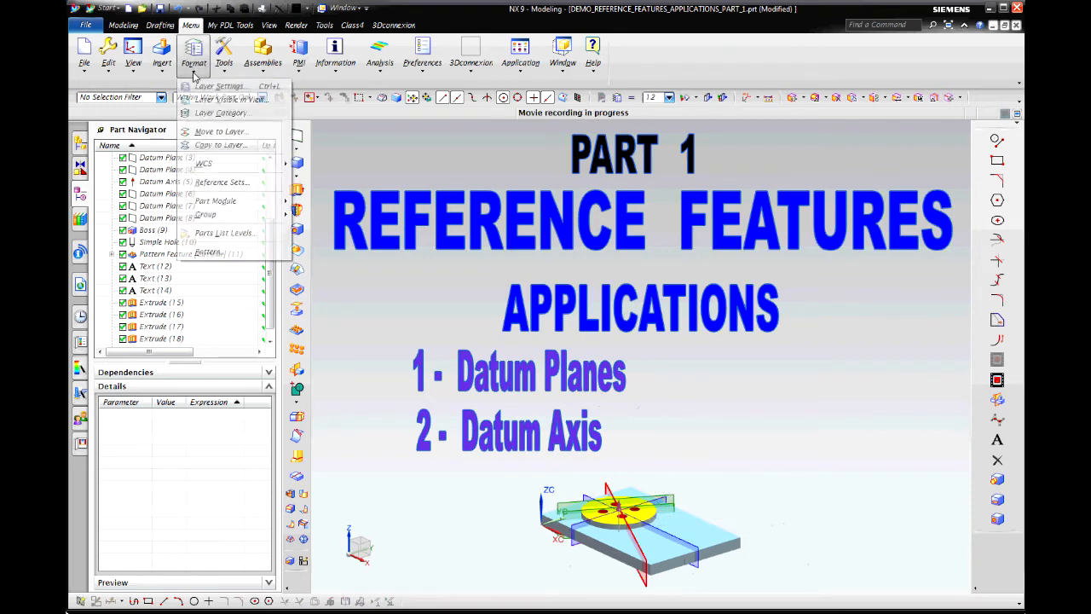
left_click(214, 87)
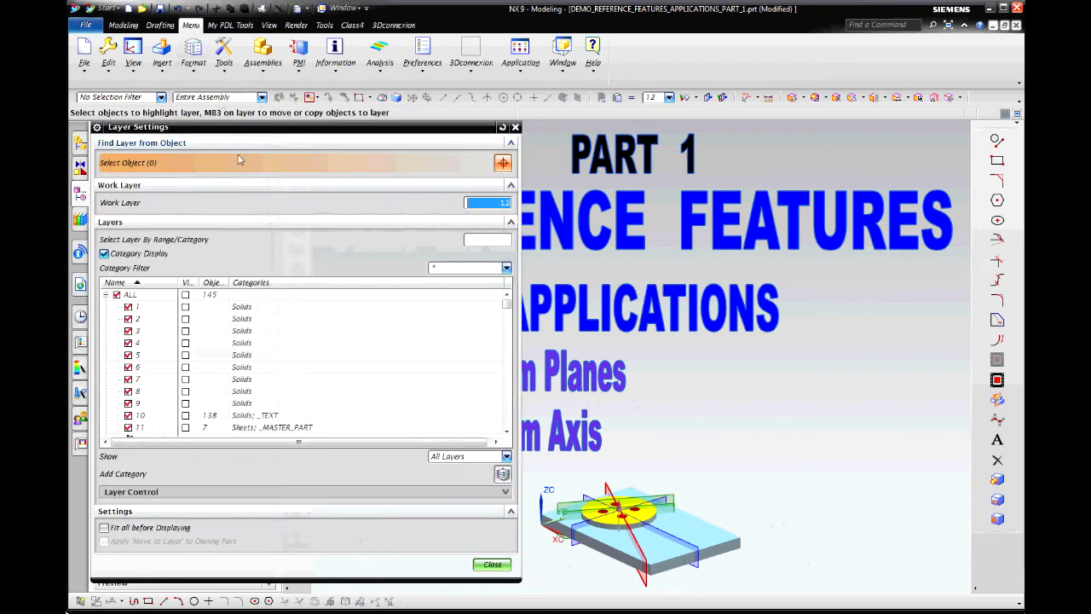
left_click(128, 415)
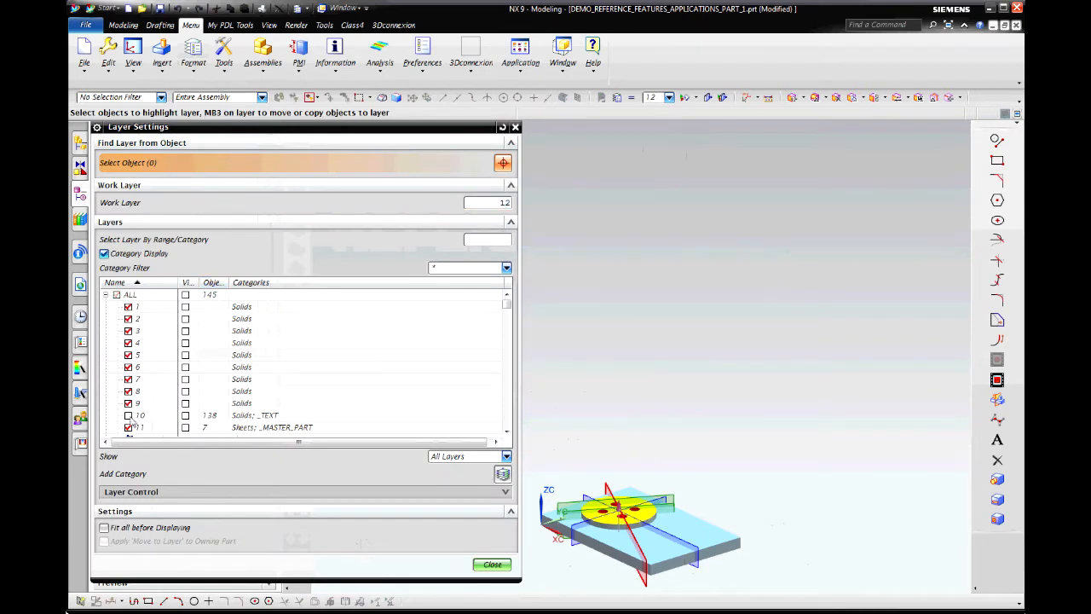
left_click(128, 428)
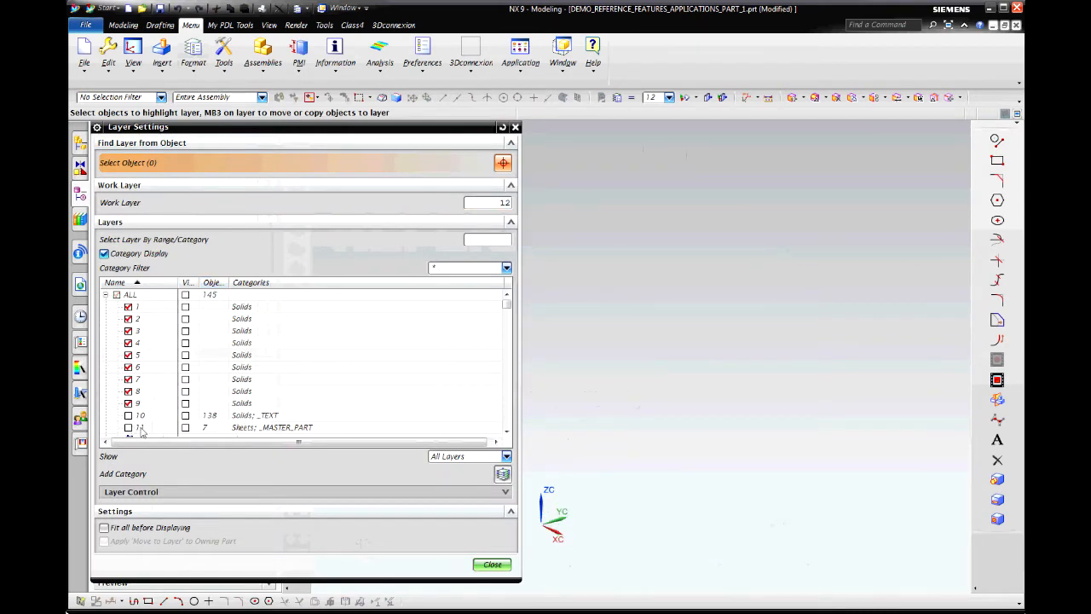
left_click(492, 565)
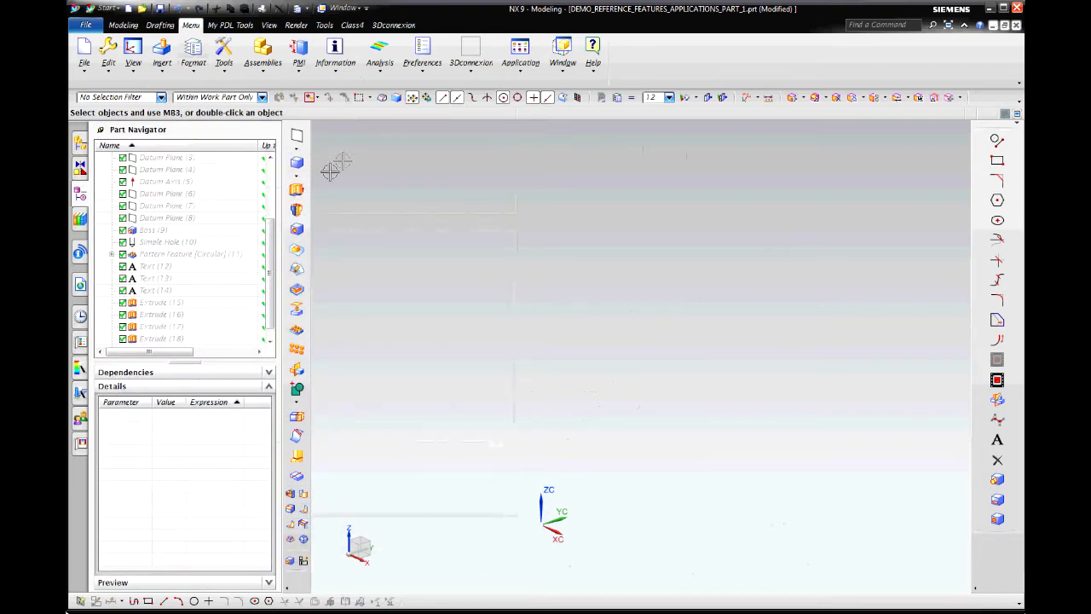
Step: Create a block 80 mm long, 40 mm wide and 10 mm high at the absolute origin
left_click(298, 166)
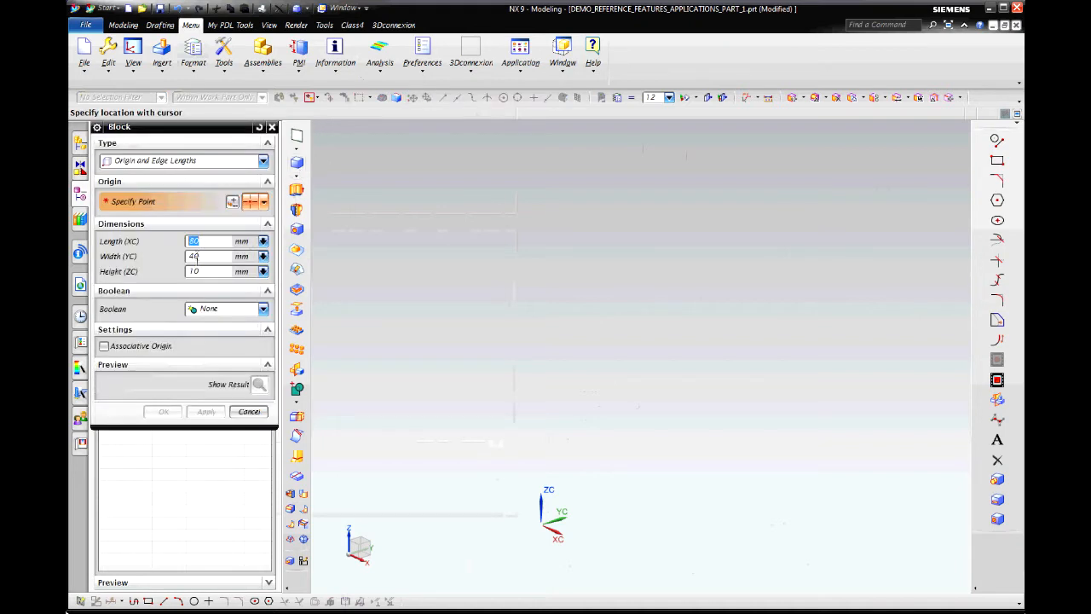
left_click(232, 202)
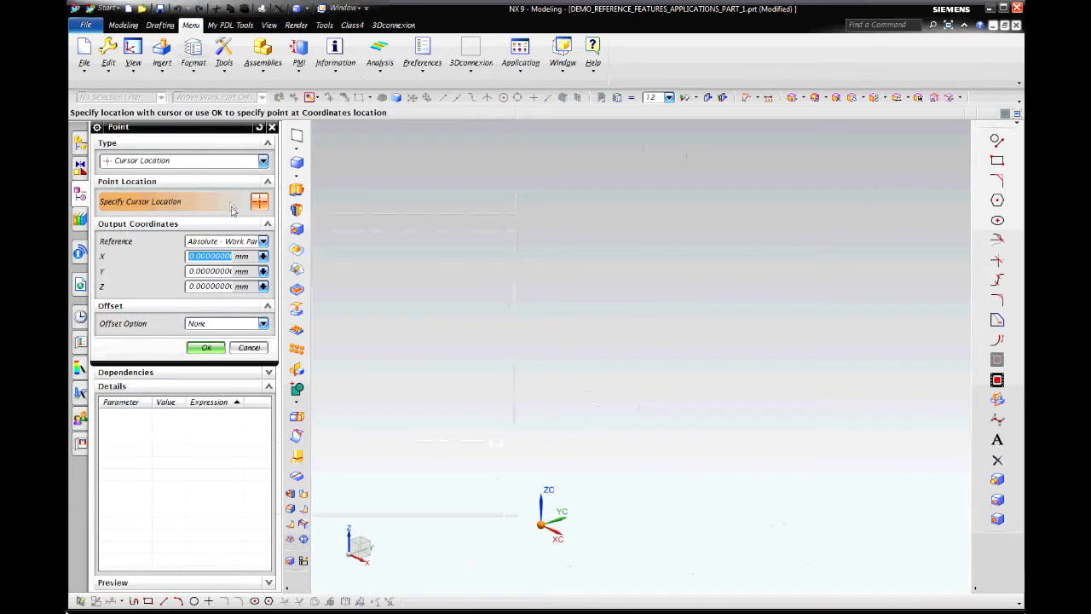
left_click(206, 348)
left_click(174, 411)
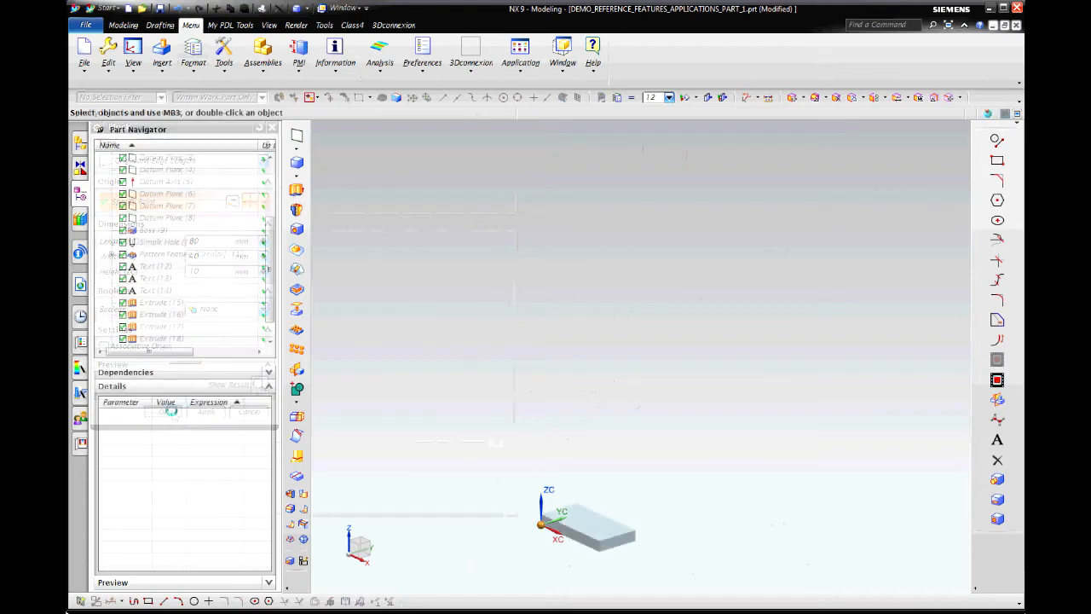
right_click(471, 313)
left_click(493, 334)
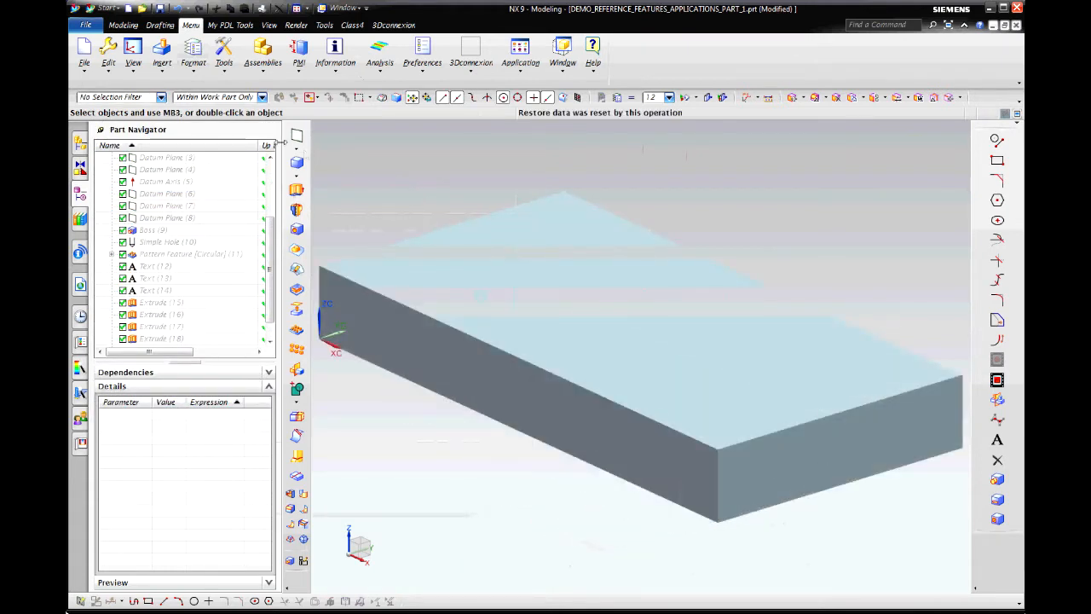
Step: Create an associative datum plane midway between the two long side faces of the block
left_click(298, 135)
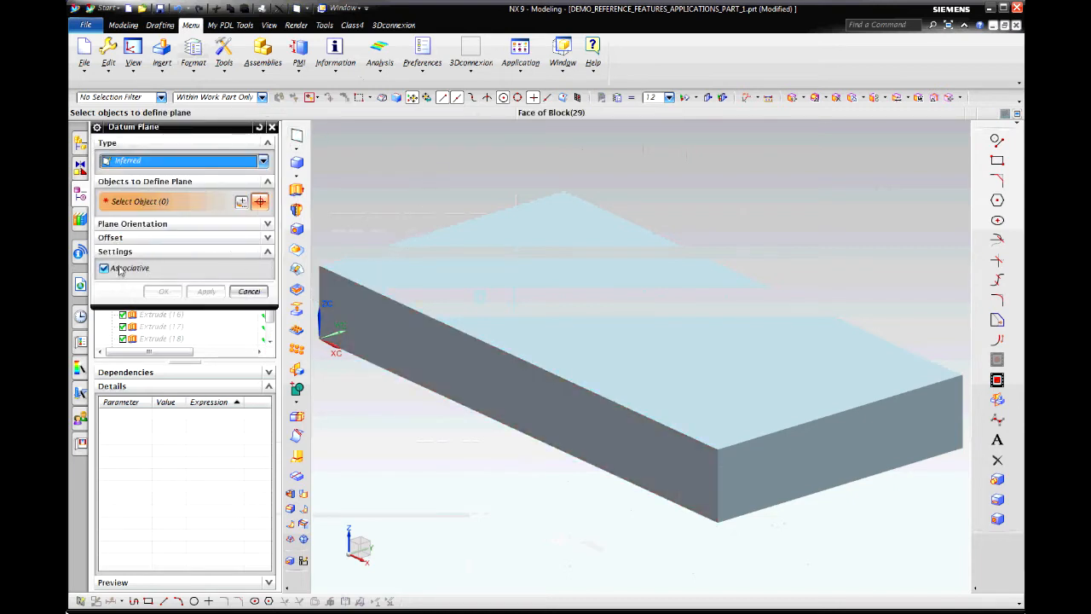
left_click(268, 252)
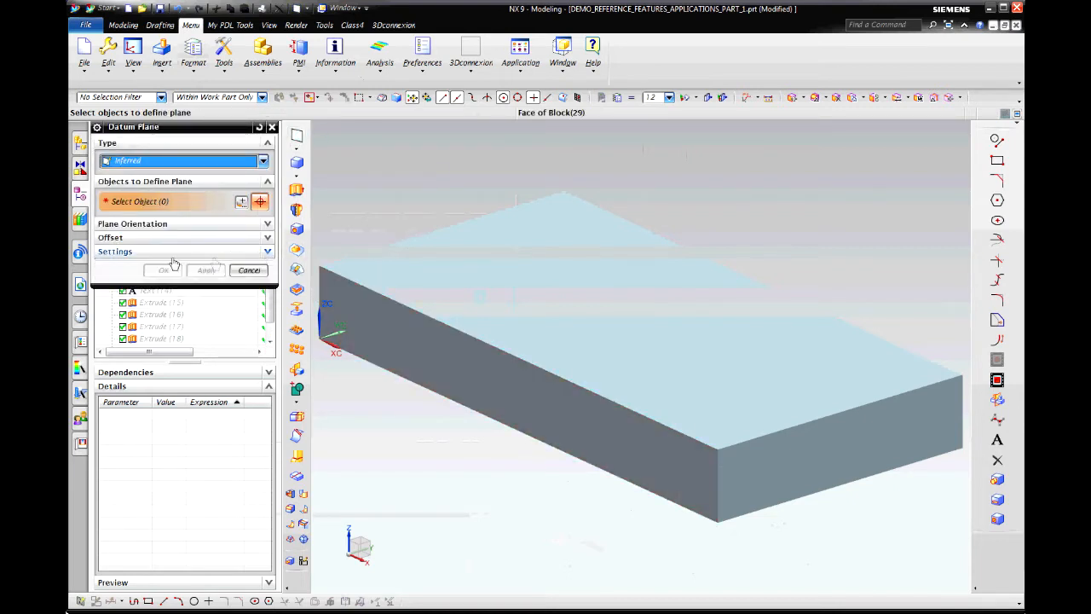
left_click(268, 252)
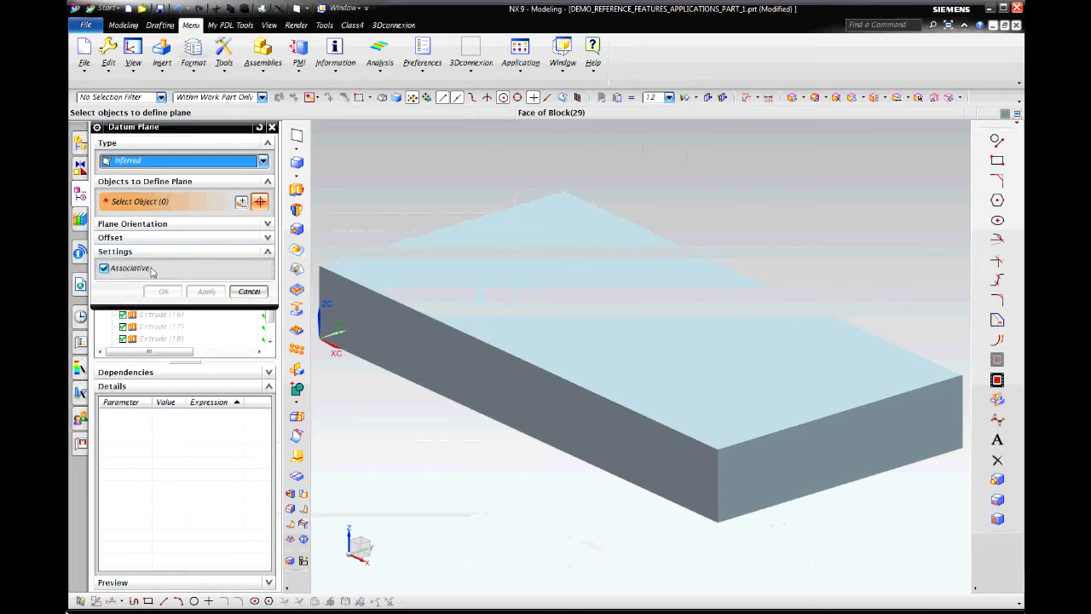
left_click(402, 320)
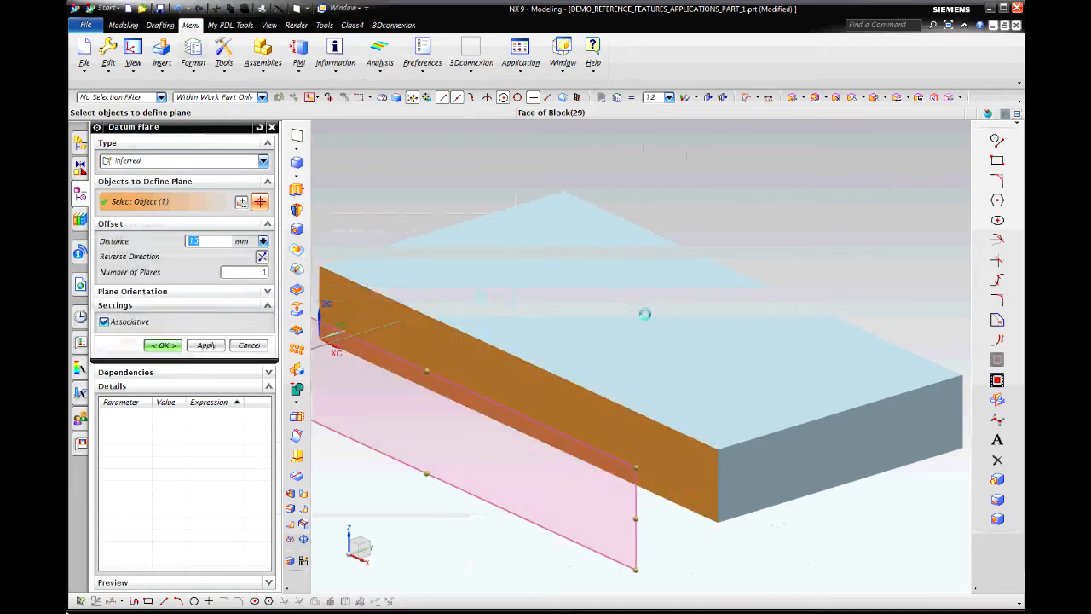
middle_click_drag(888, 301, 652, 298)
left_click(802, 189)
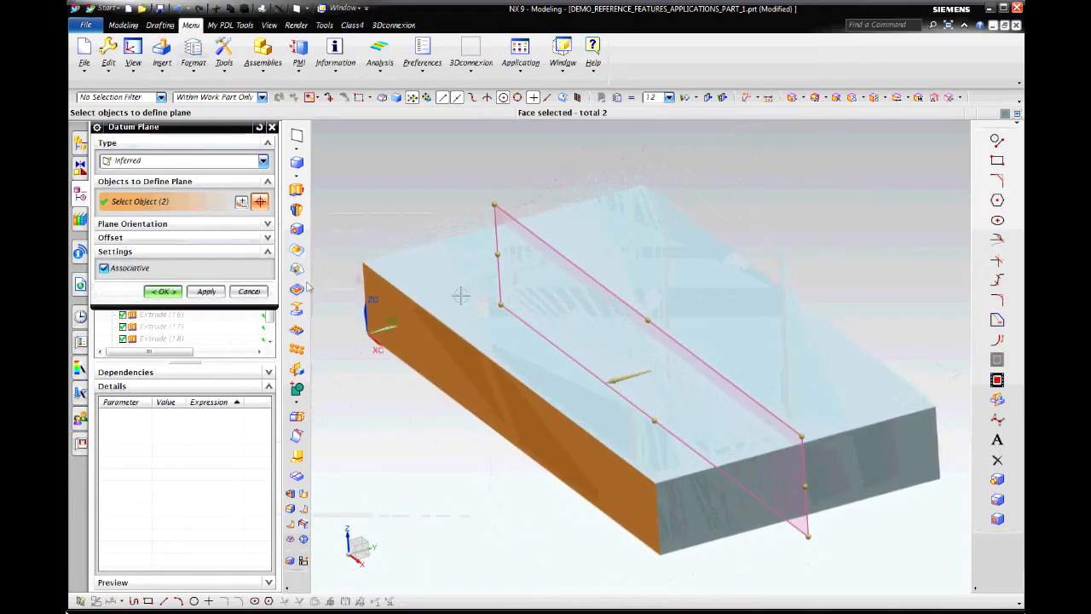
left_click(204, 292)
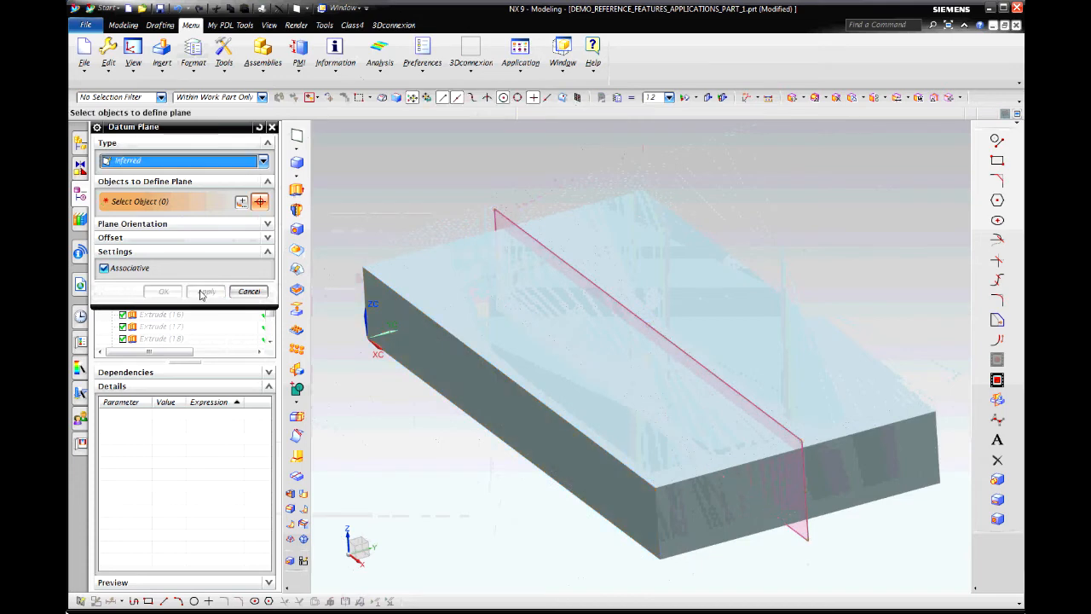
Step: Create a datum plane offset 50 mm inward from the block's end face opposite the origin
left_click(900, 444)
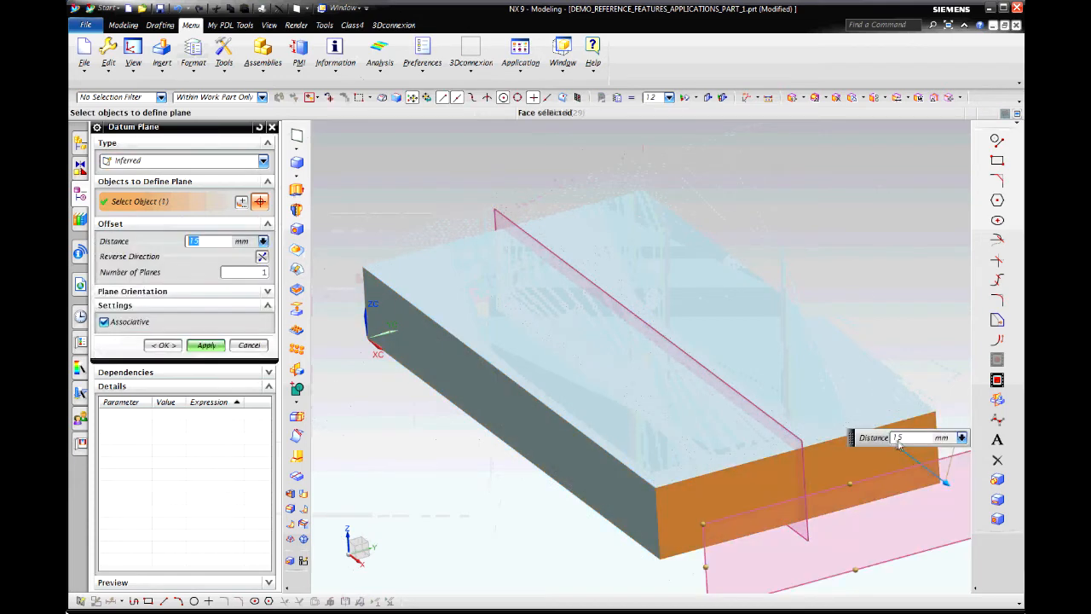
double_click(945, 479)
left_click_drag(832, 397, 706, 275)
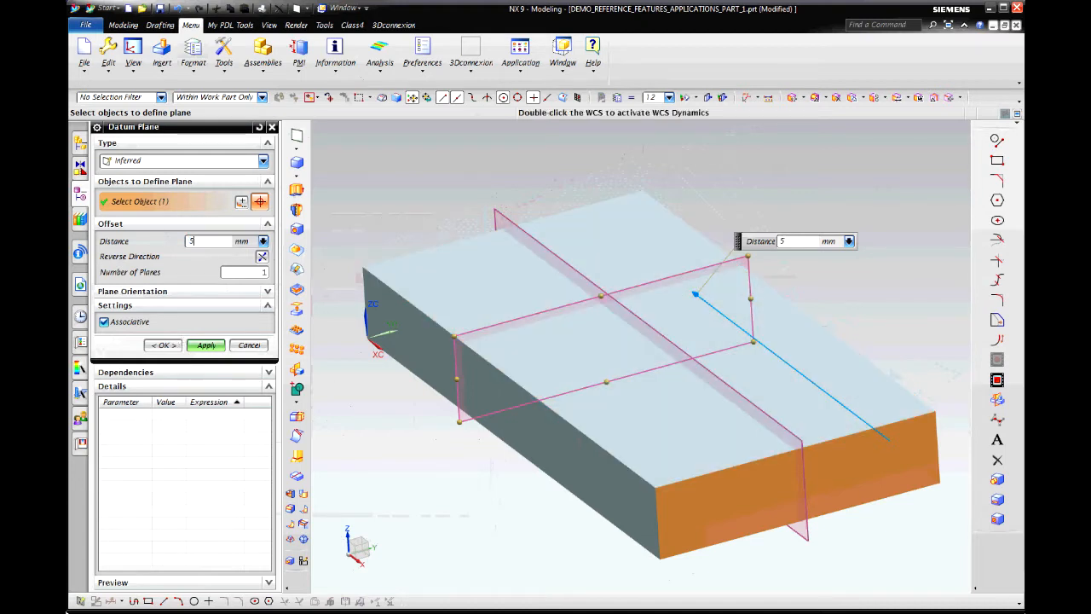
key("Return")
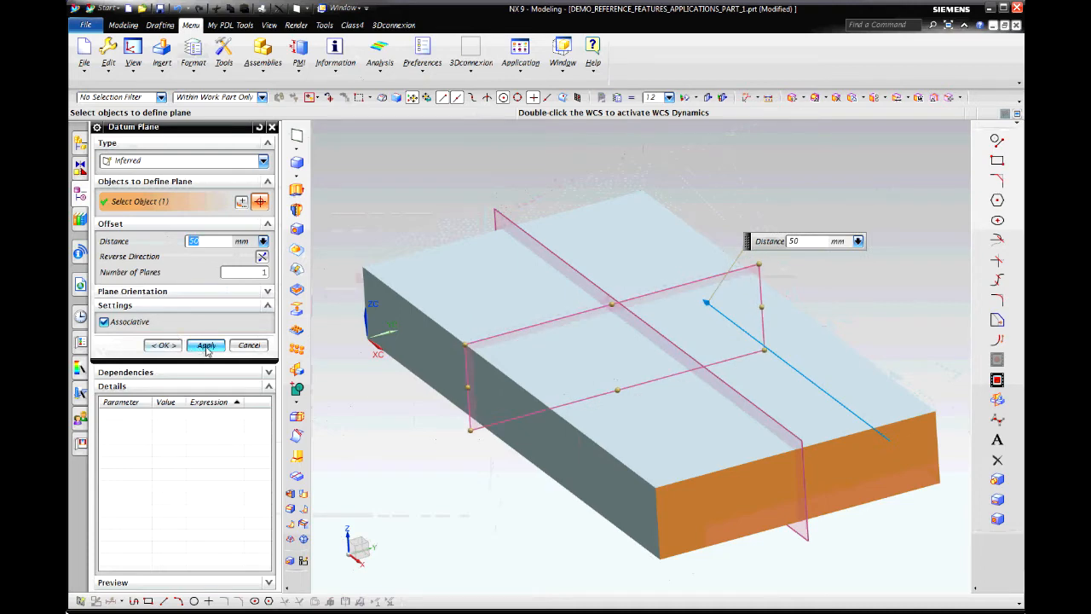
left_click(176, 345)
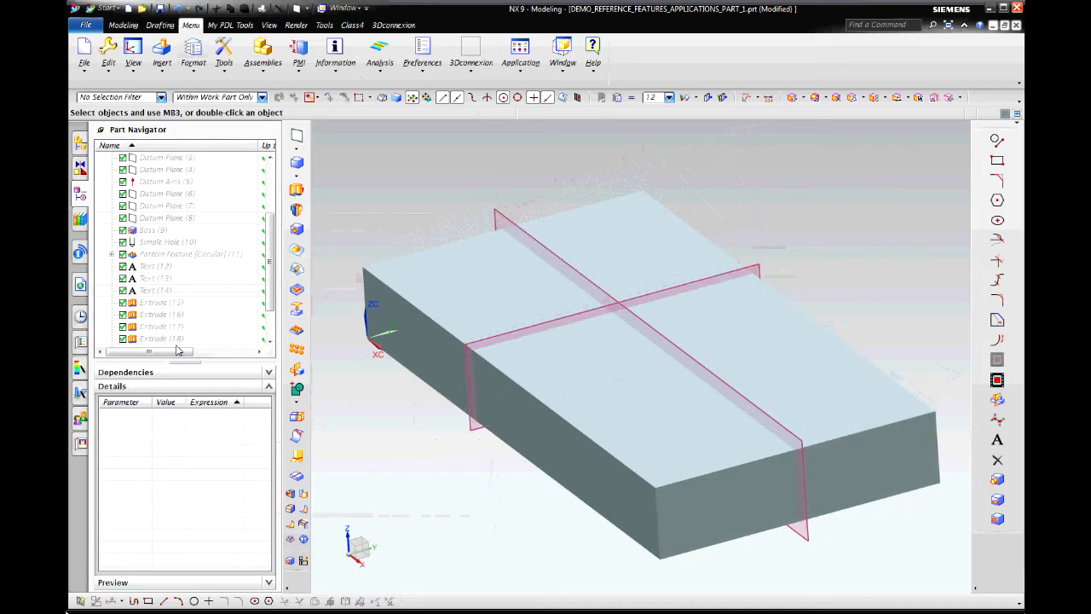
Step: Create an associative datum axis at the intersection of the lengthwise and crosswise datum planes
left_click(297, 152)
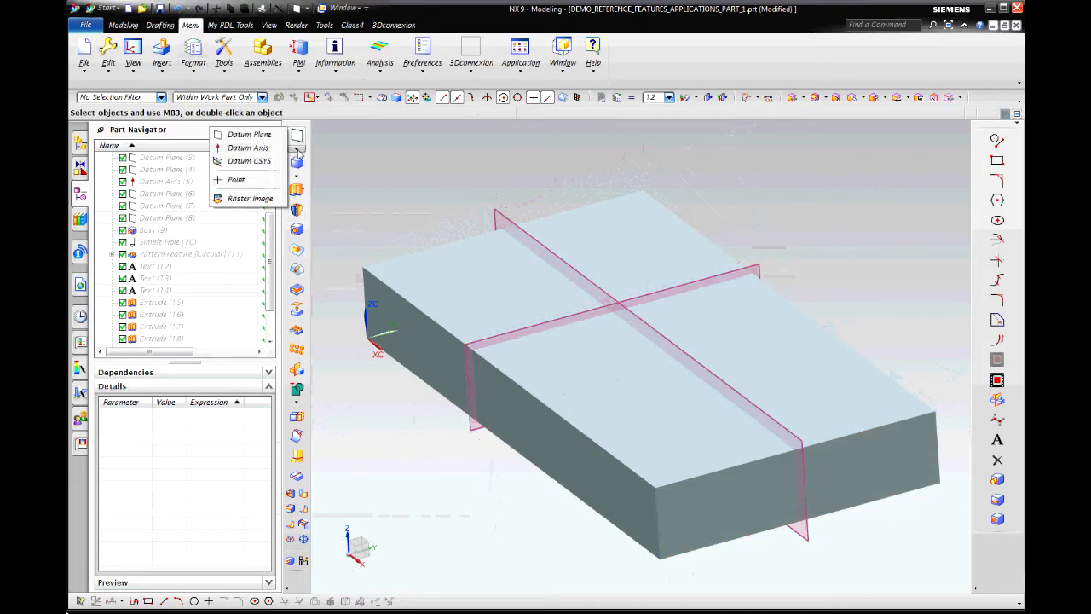
left_click(250, 149)
left_click(767, 260)
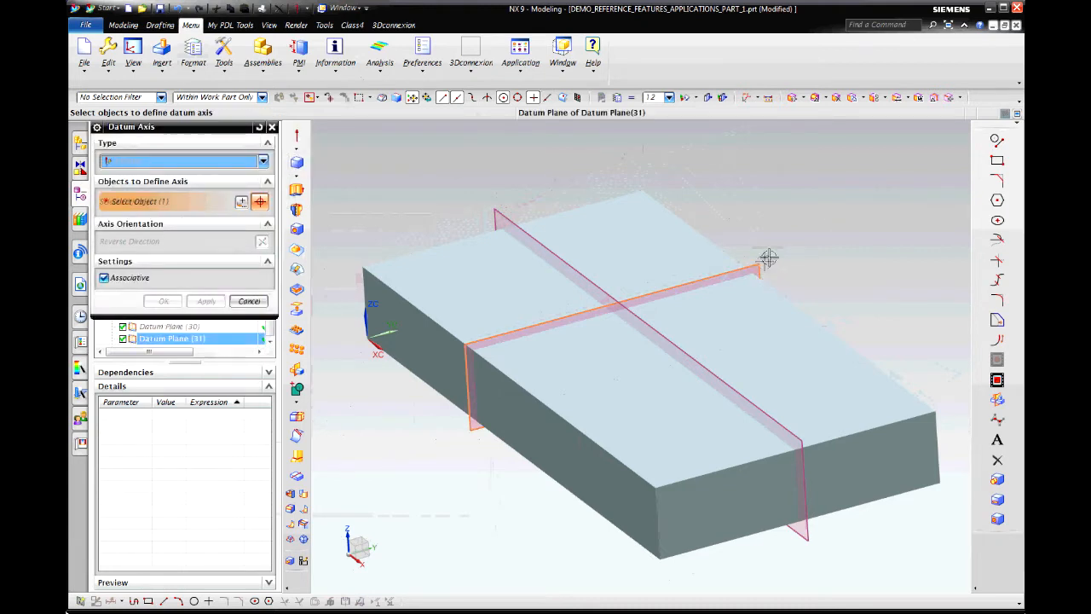
left_click(498, 207)
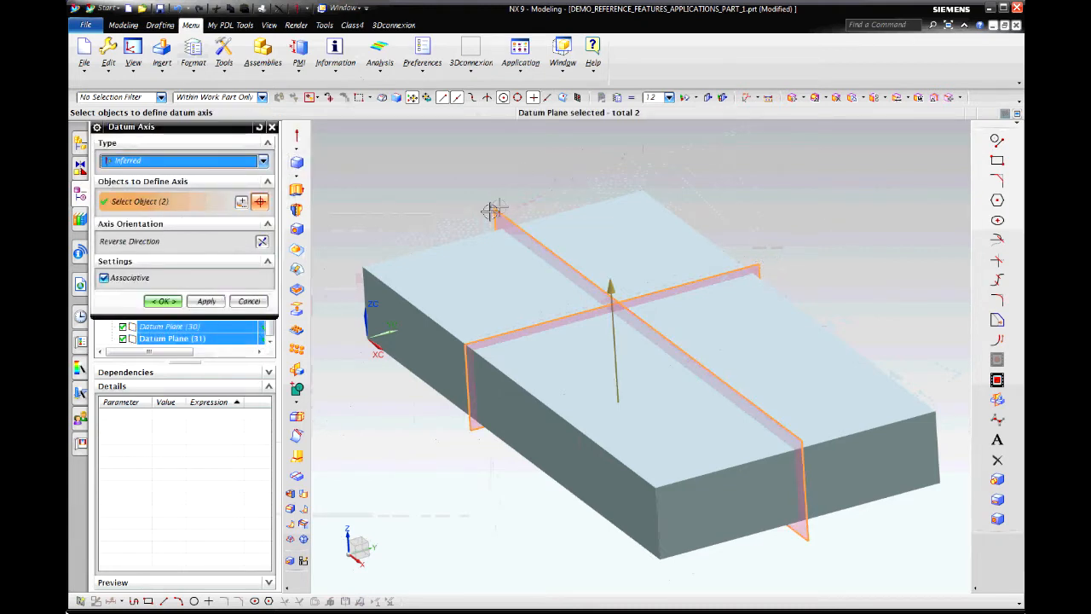
left_click(164, 301)
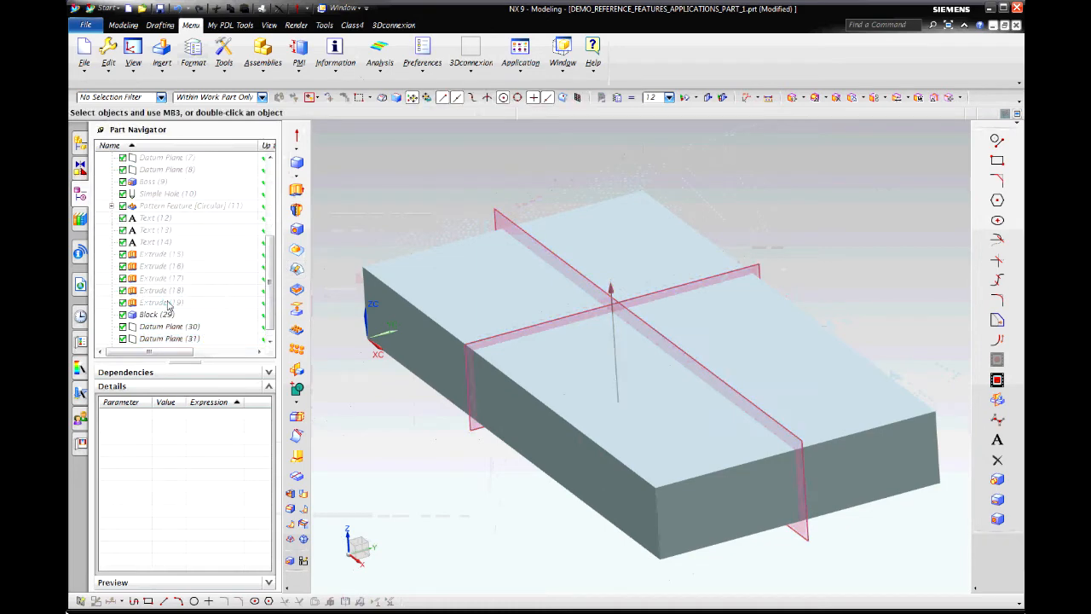
Step: Create a datum plane through the datum axis at 45 degrees to the crosswise datum plane
left_click(296, 152)
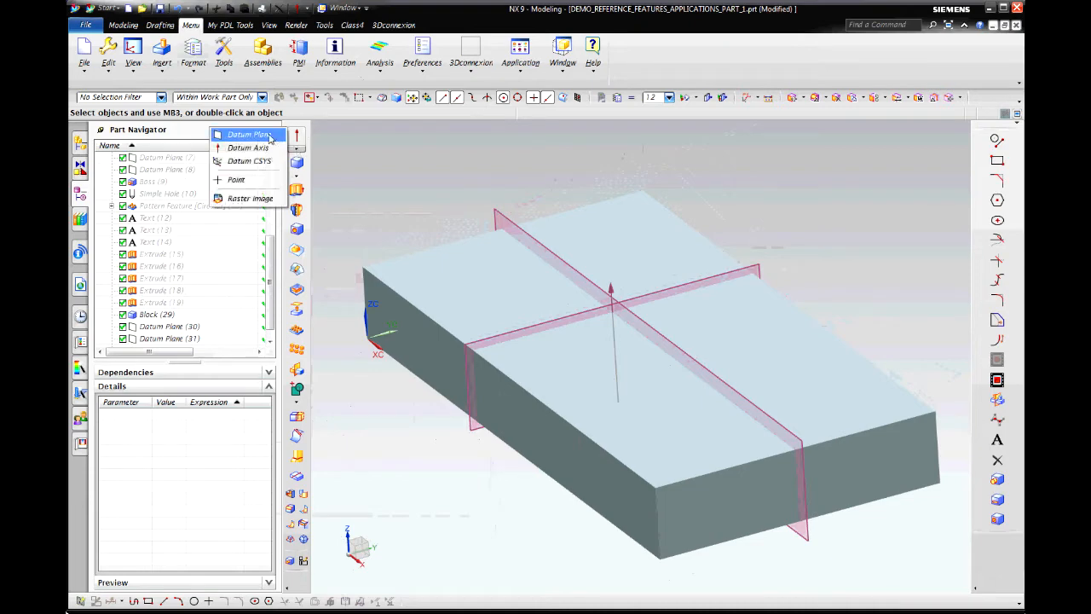
left_click(270, 139)
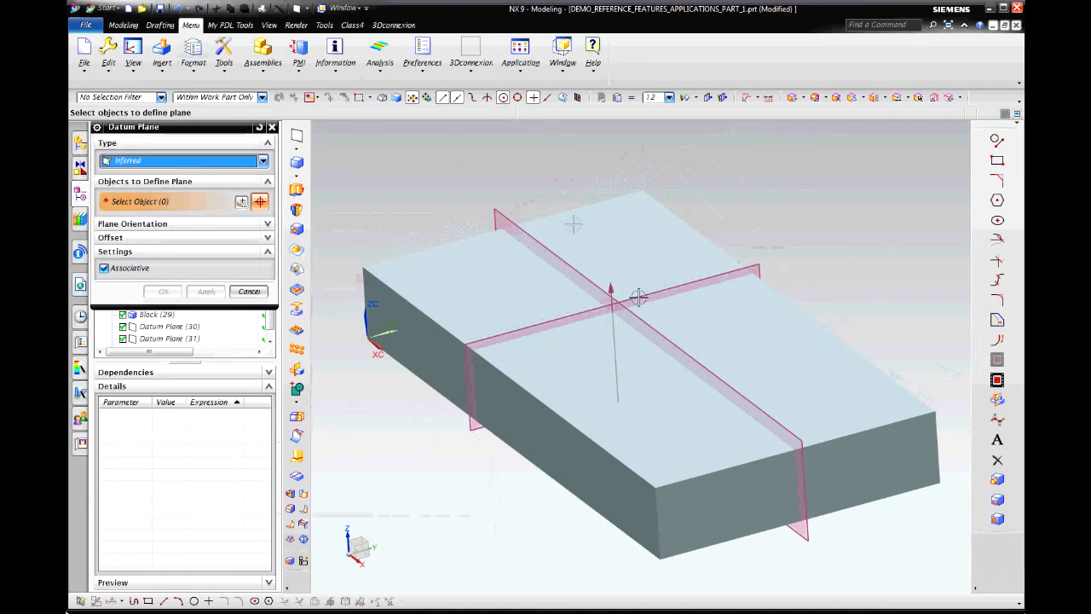
left_click(613, 333)
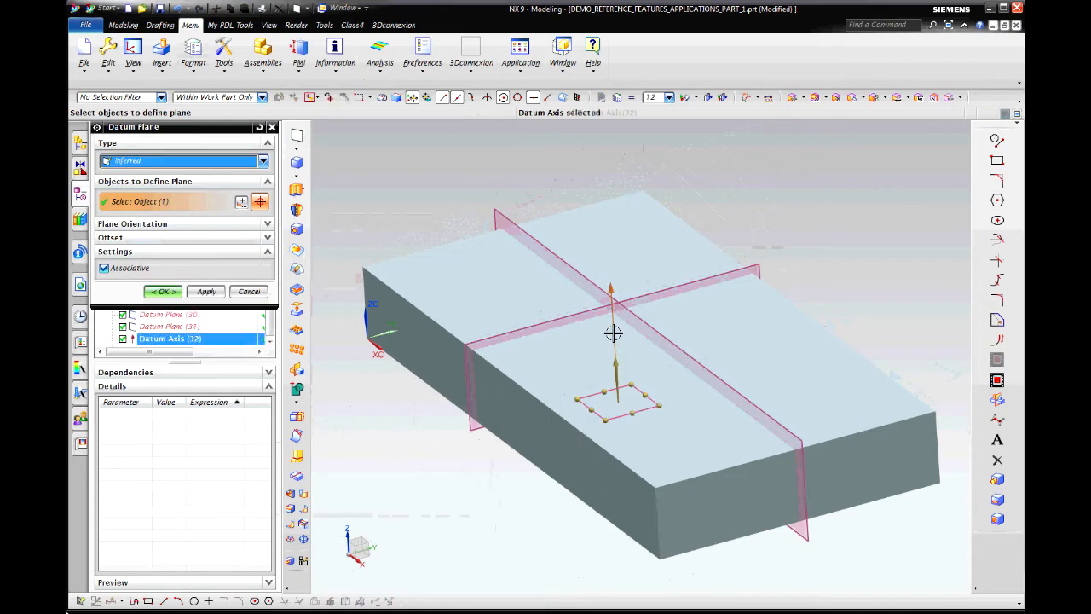
left_click(761, 269)
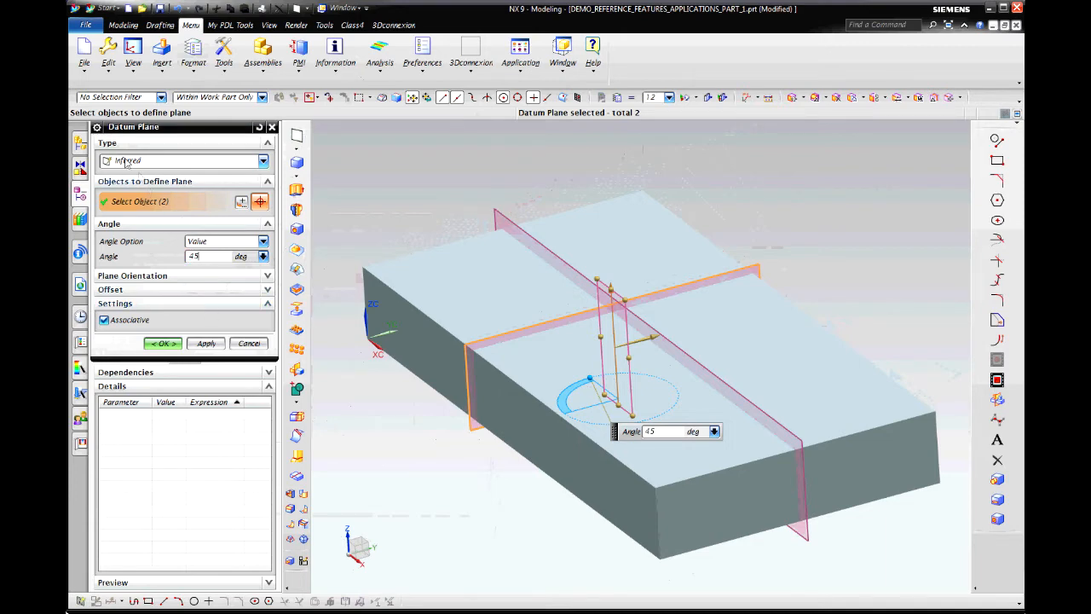
left_click(206, 344)
middle_click_drag(389, 380, 481, 427)
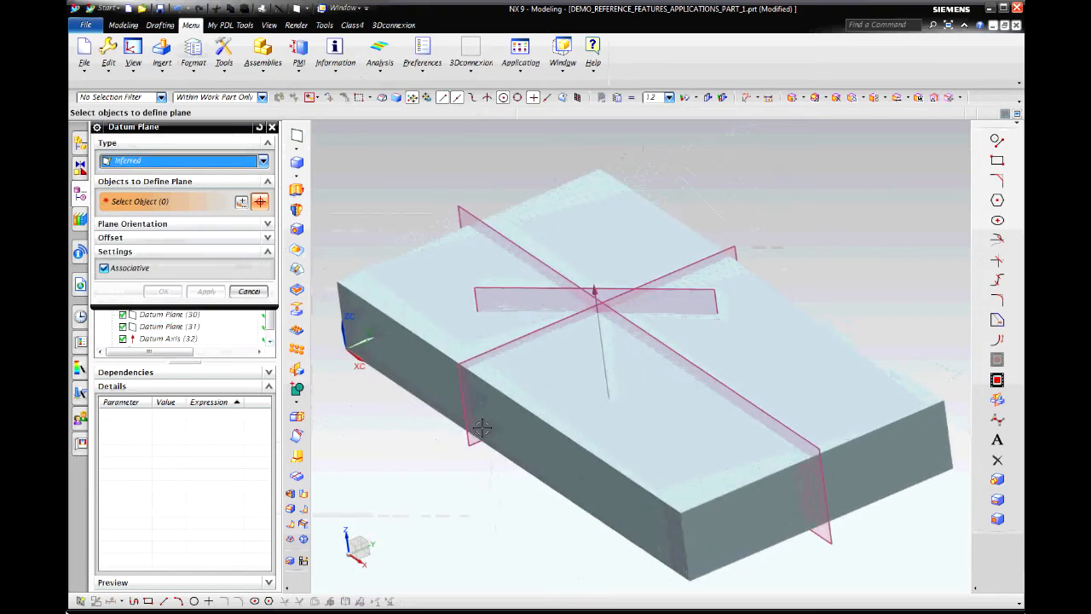
left_click(597, 325)
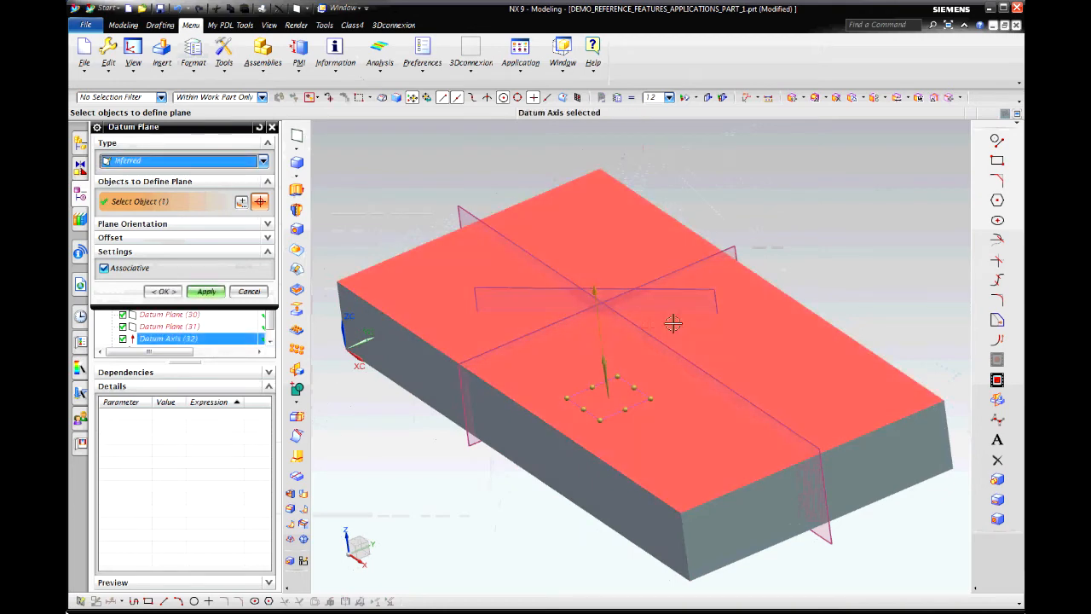
left_click(266, 293)
Step: Create a datum plane offset 10 mm from the angled datum plane, toward the block corner on the YC axis
left_click(297, 136)
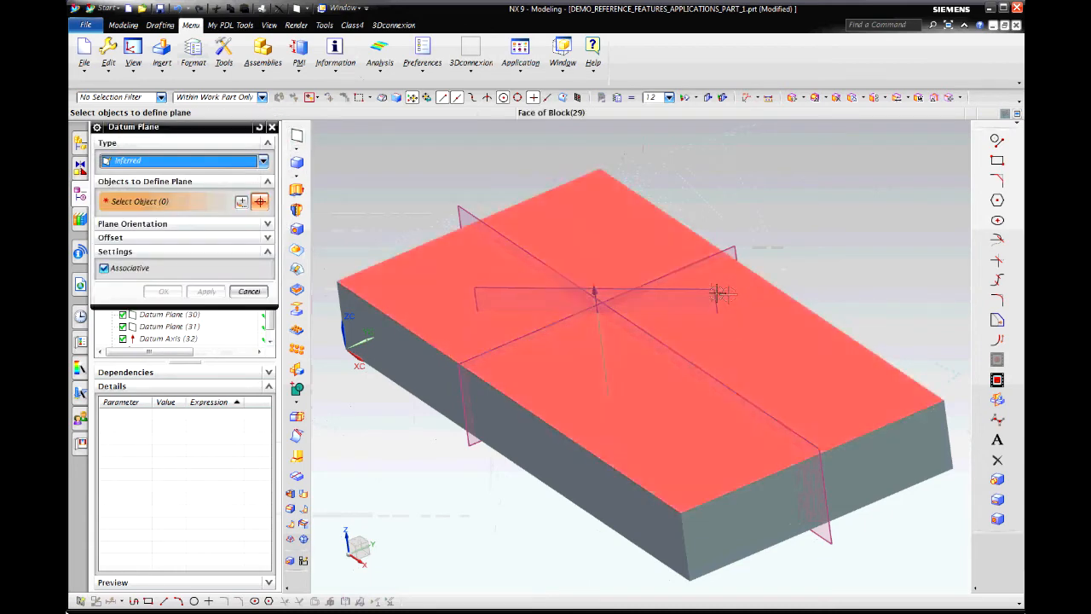
left_click(711, 298)
middle_click_drag(756, 260, 857, 193)
left_click_drag(854, 195, 798, 302)
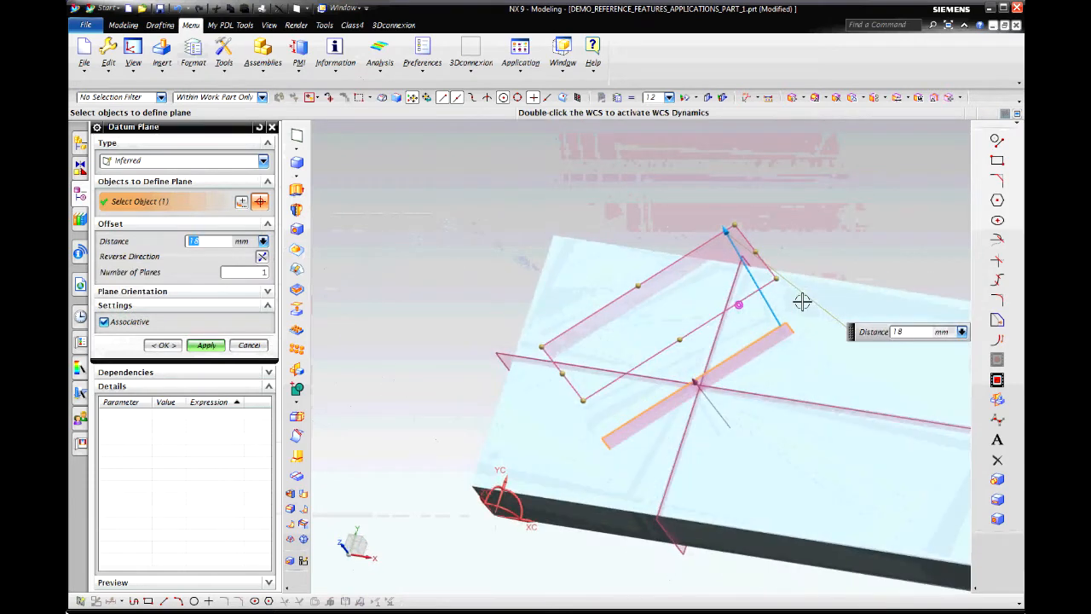
type("10")
key("Return")
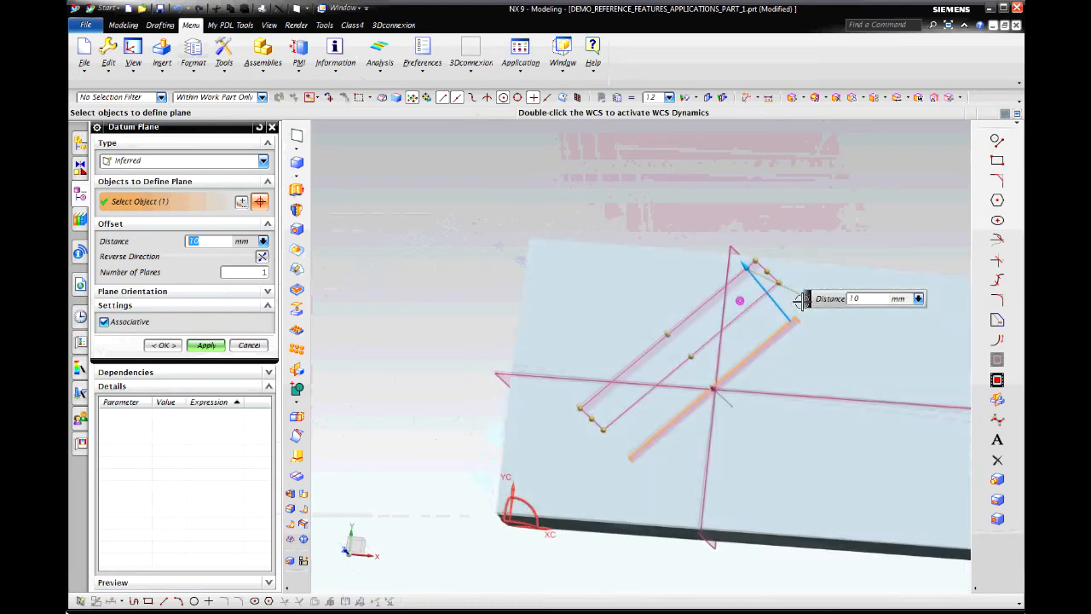
type("1")
key("Return")
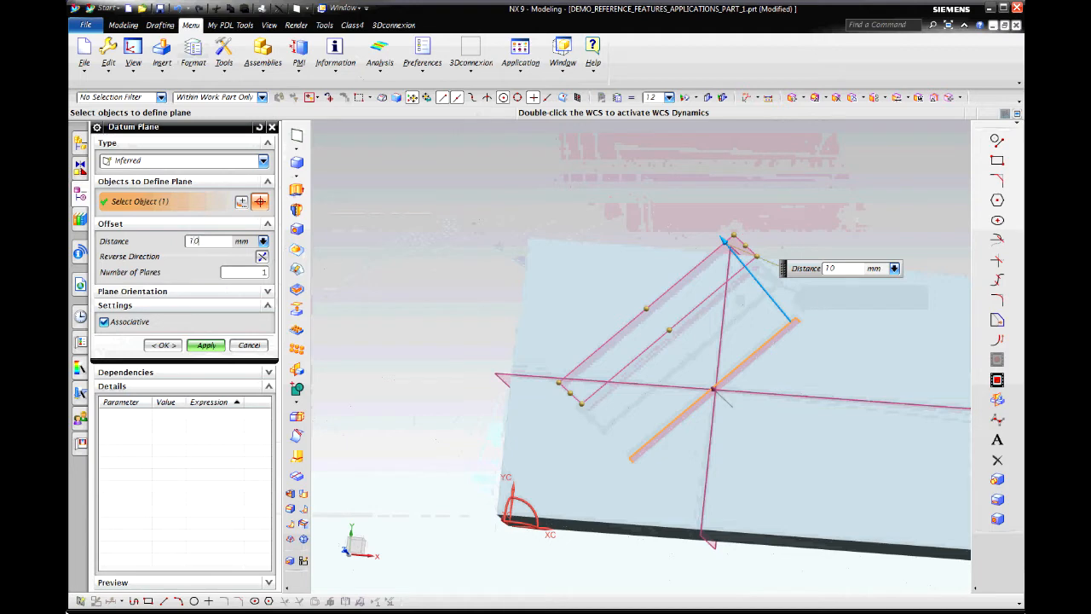
key("Return")
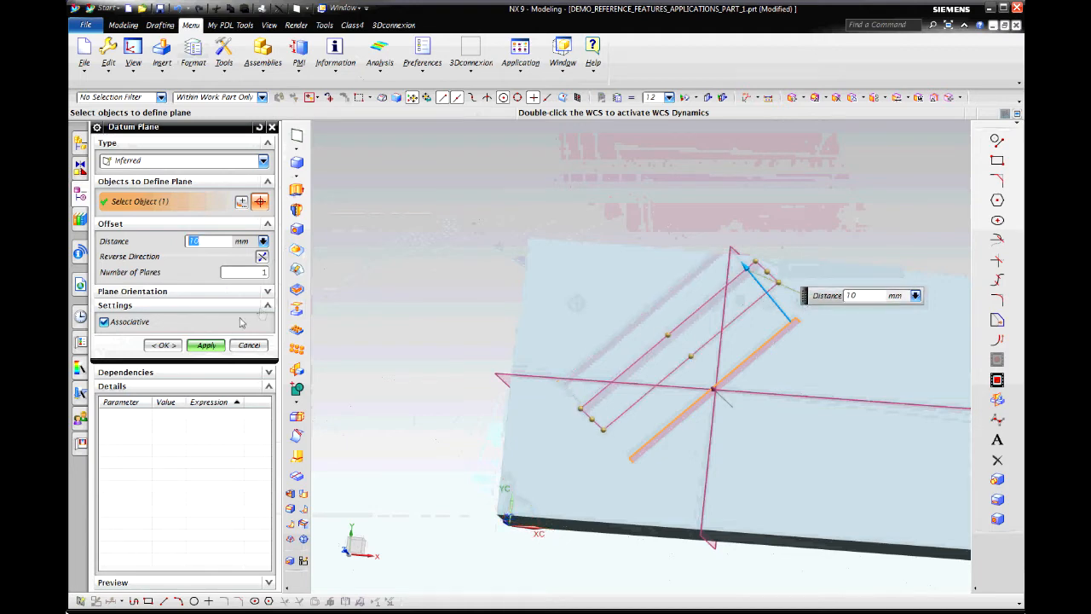
left_click(208, 349)
middle_click_drag(409, 341, 731, 388)
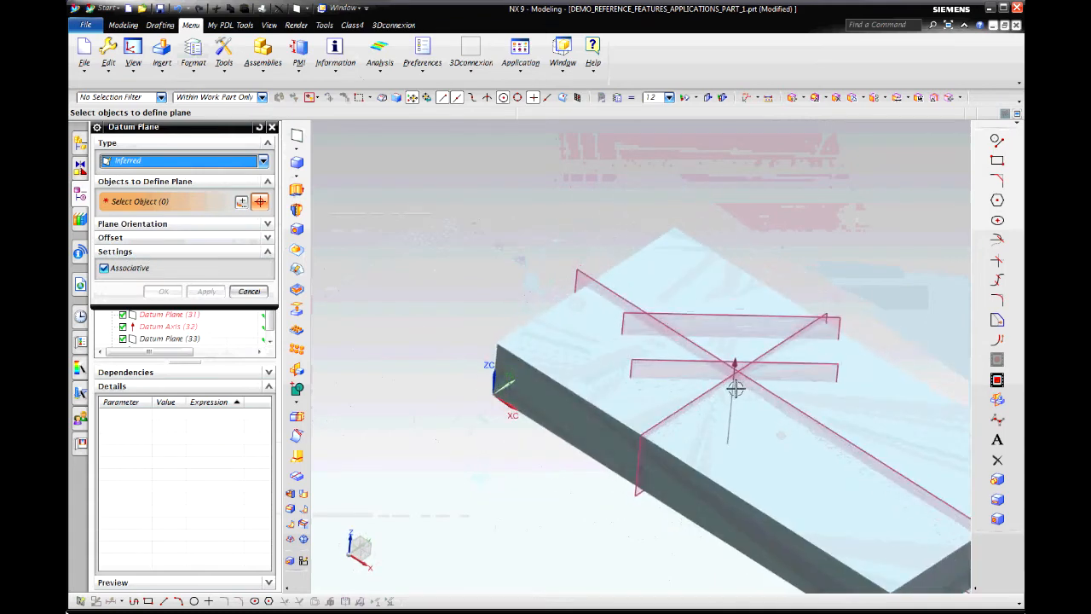
Step: Create a datum plane through the datum axis at 90 degrees to the 45-degree plane, stretched past the block's edges at both ends
left_click(733, 392)
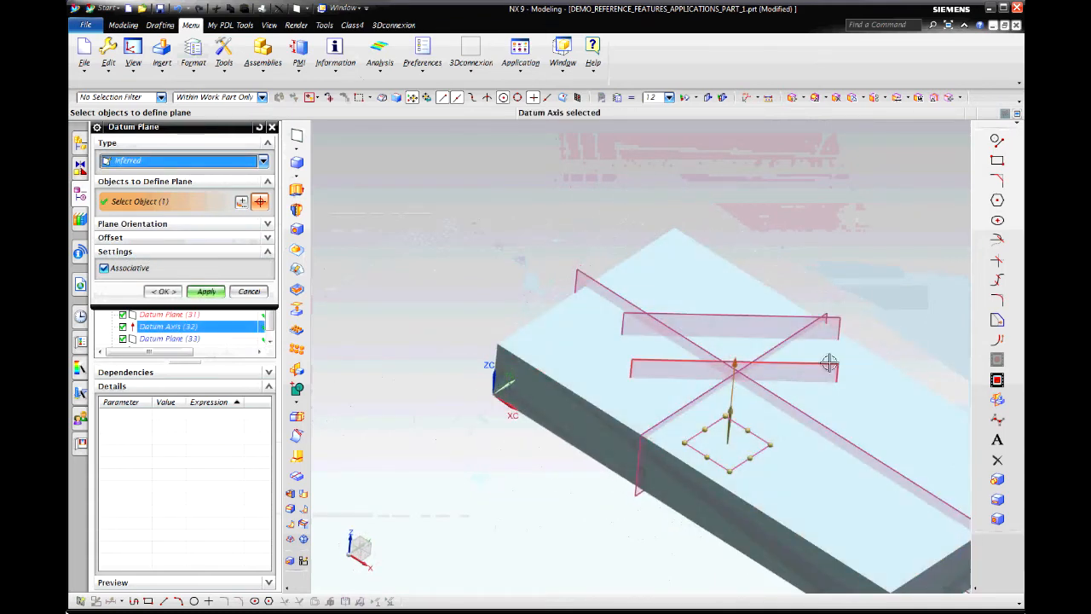
left_click(831, 365)
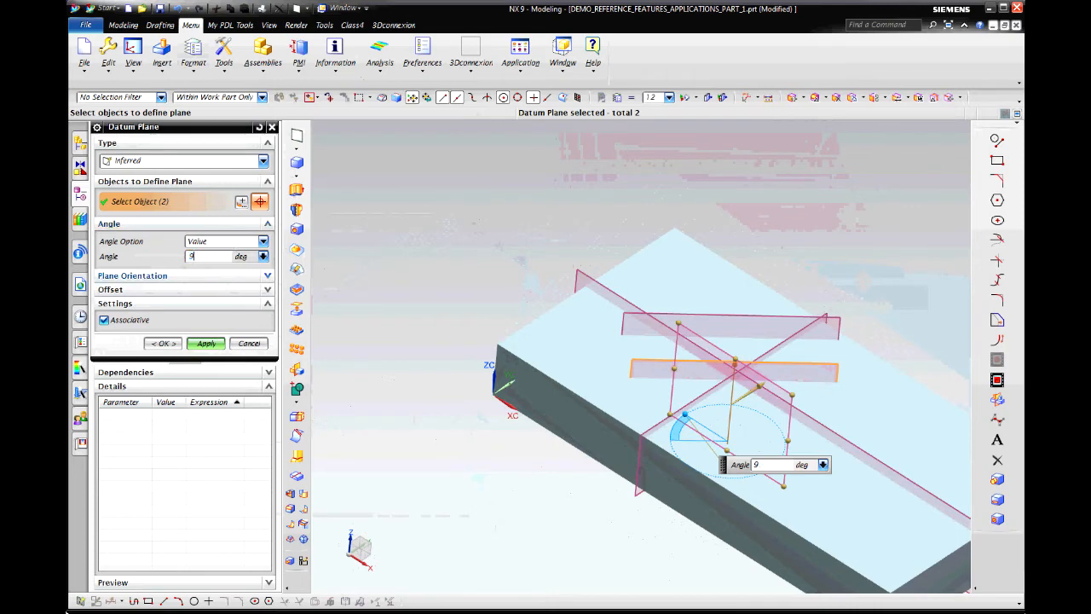
key("Return")
middle_click_drag(699, 520, 740, 455)
left_click_drag(719, 421, 838, 535)
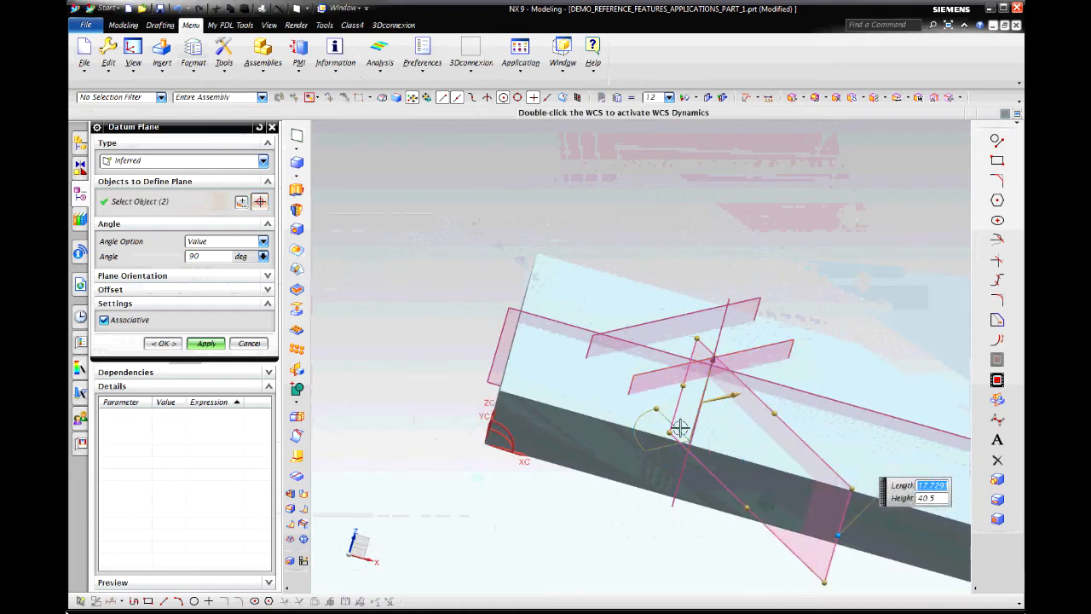
left_click_drag(683, 386, 525, 187)
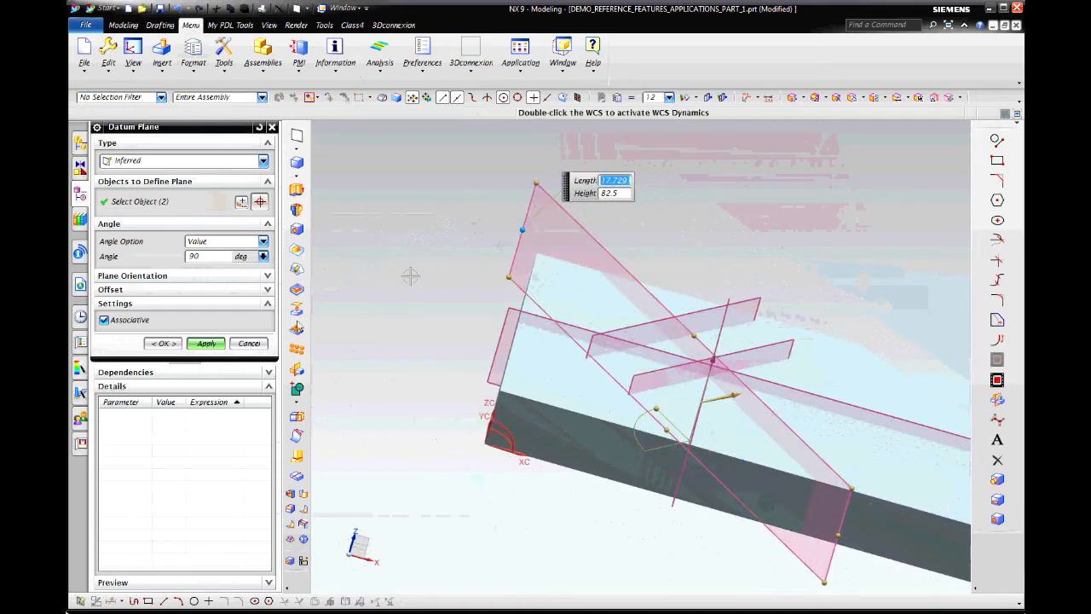
left_click(161, 346)
Step: Resize the 45-degree datum plane through the axis so it extends past the block's edges at both ends
middle_click_drag(648, 381, 741, 367)
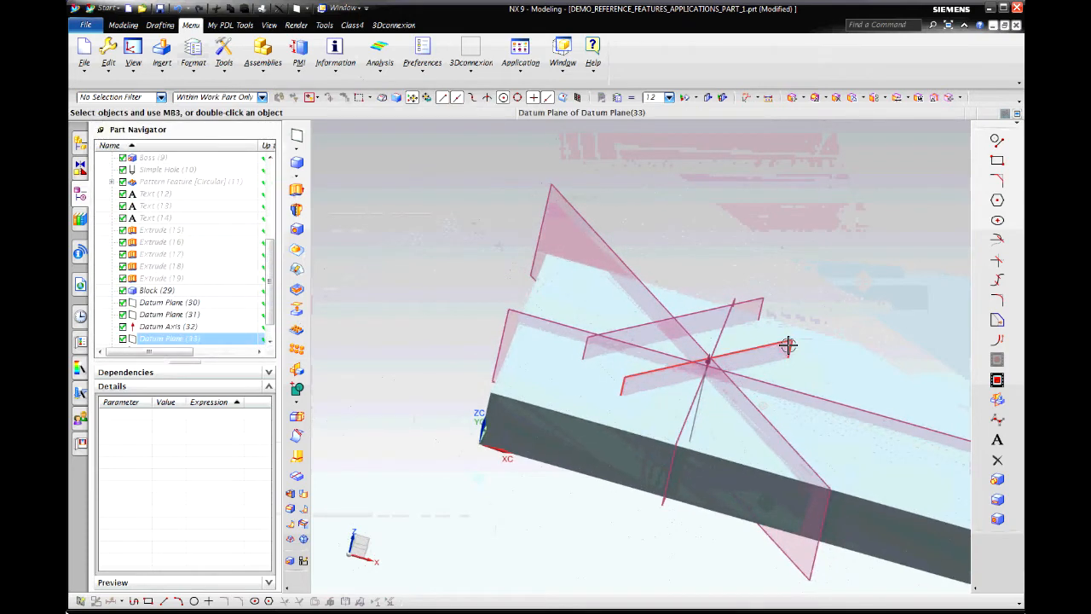
right_click(787, 345)
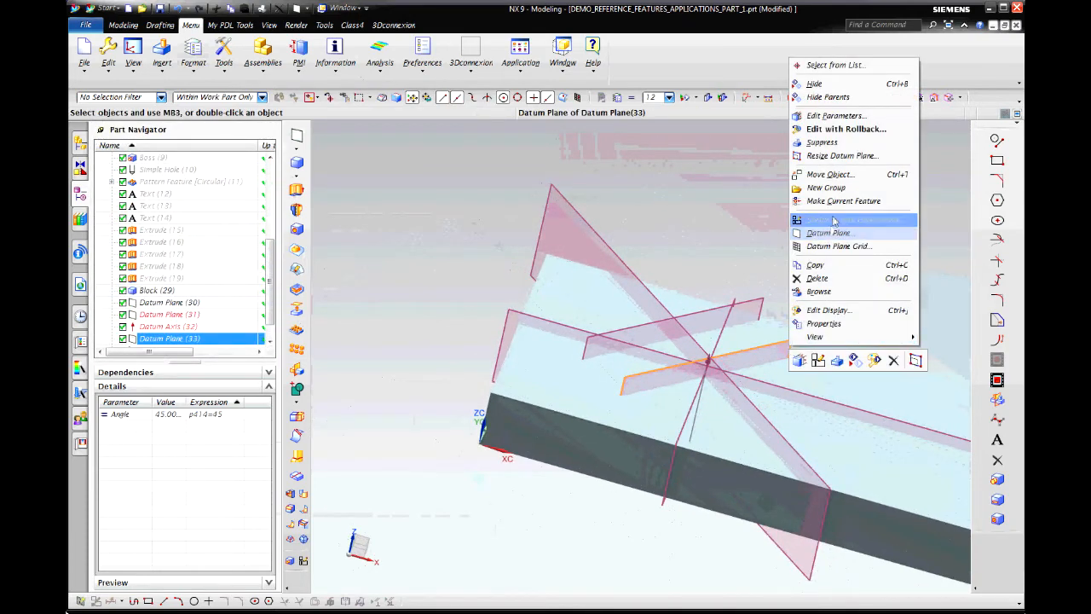
left_click(825, 161)
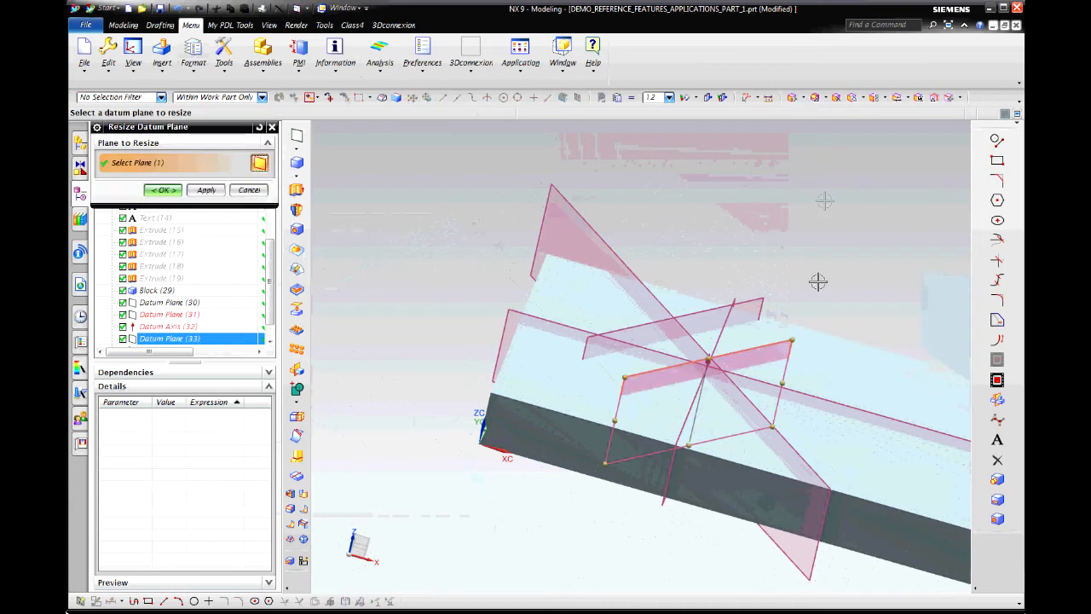
left_click_drag(784, 377, 967, 343)
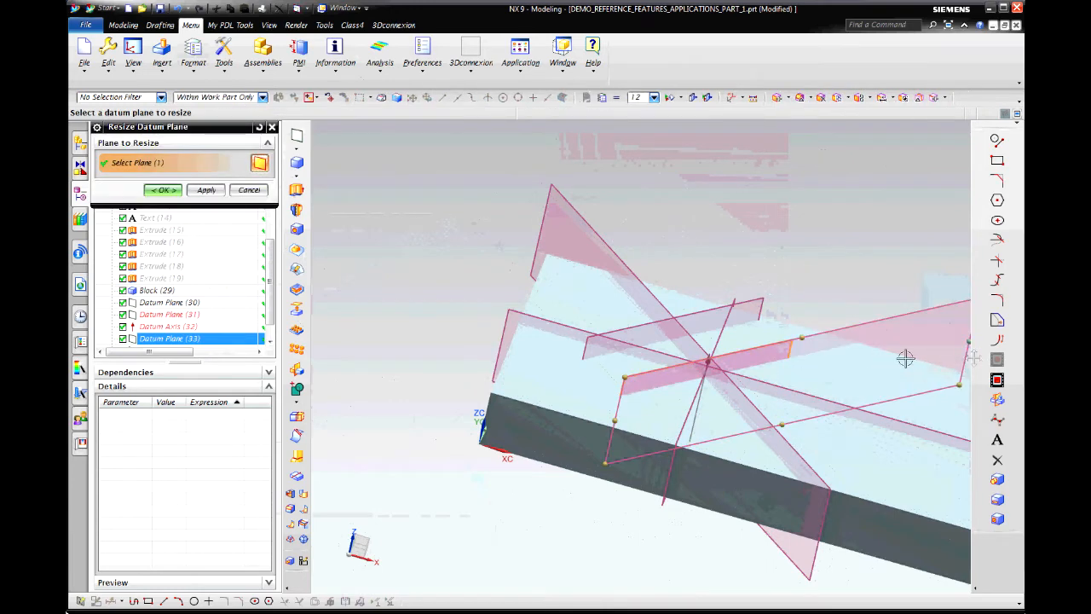
left_click_drag(613, 421, 426, 449)
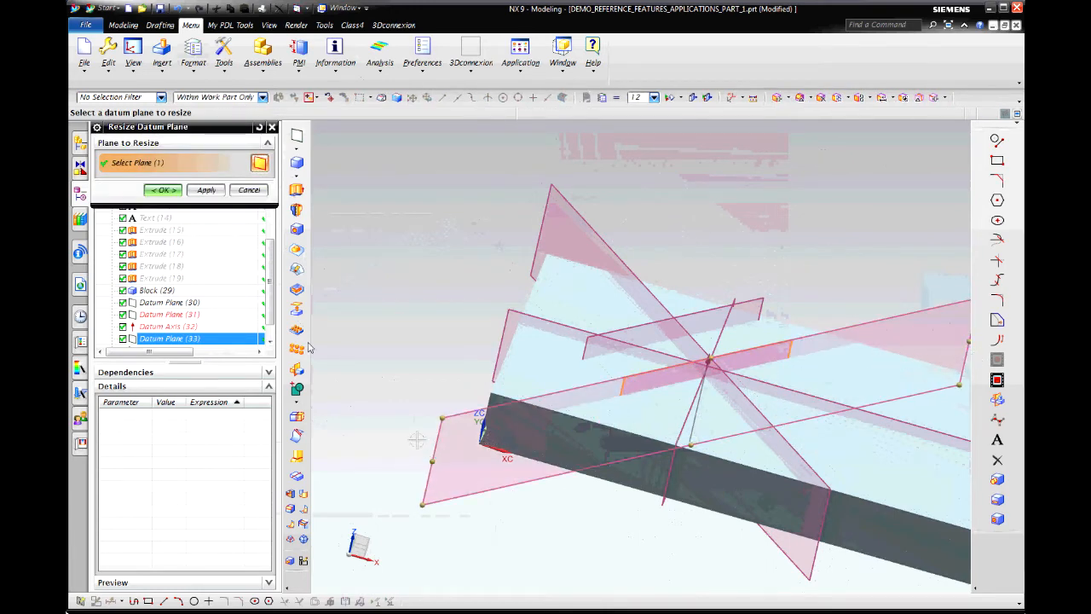
left_click(163, 189)
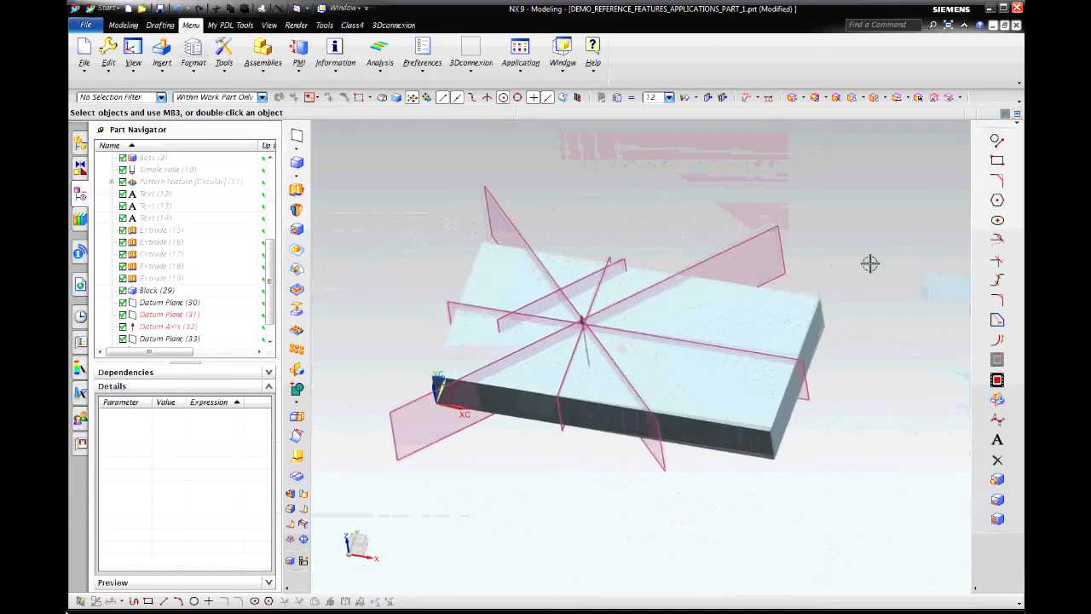
Step: Place a boss of 30 mm diameter, 5 mm height and 0 degree taper on the block's top face
left_click(996, 481)
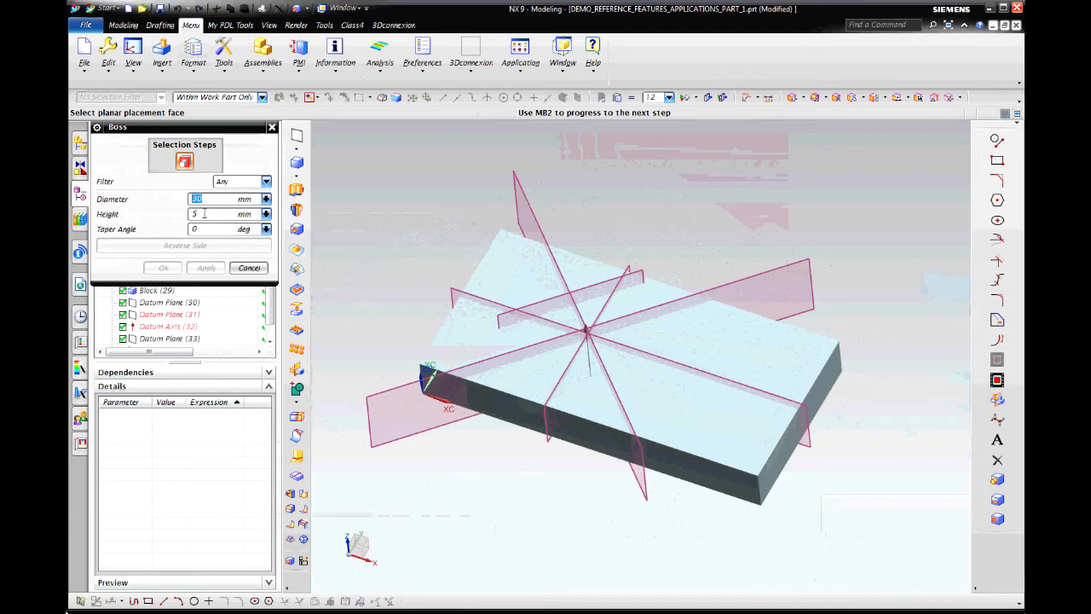
left_click(776, 351)
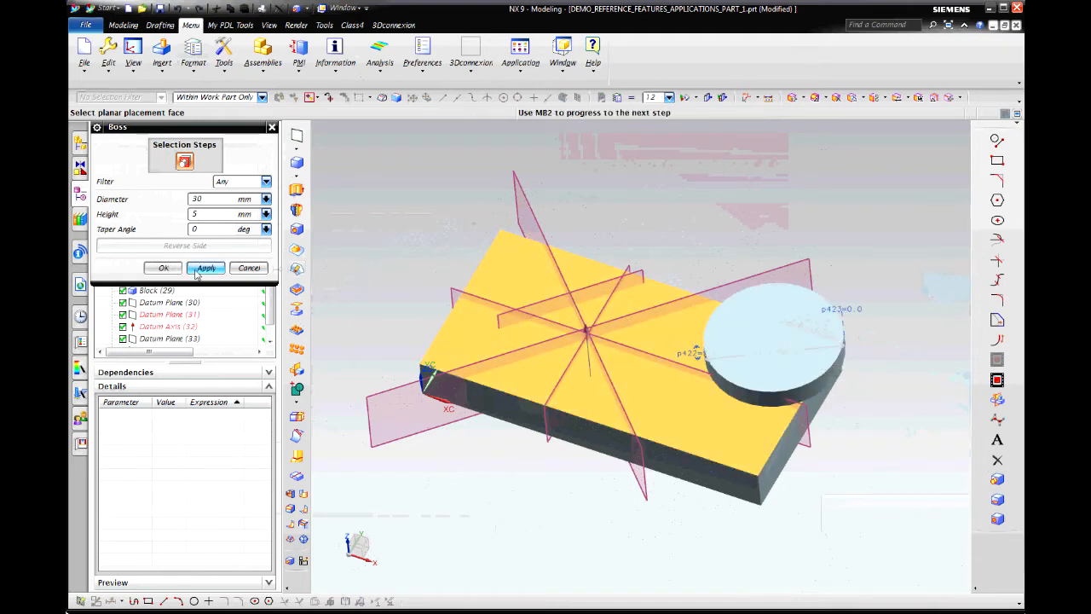
left_click(167, 268)
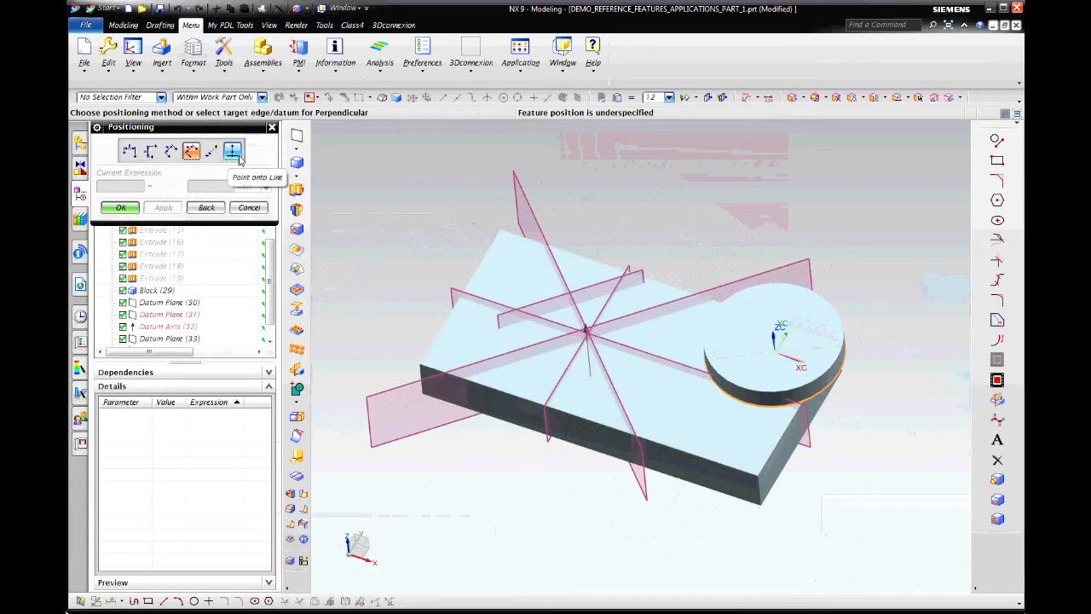
left_click(669, 356)
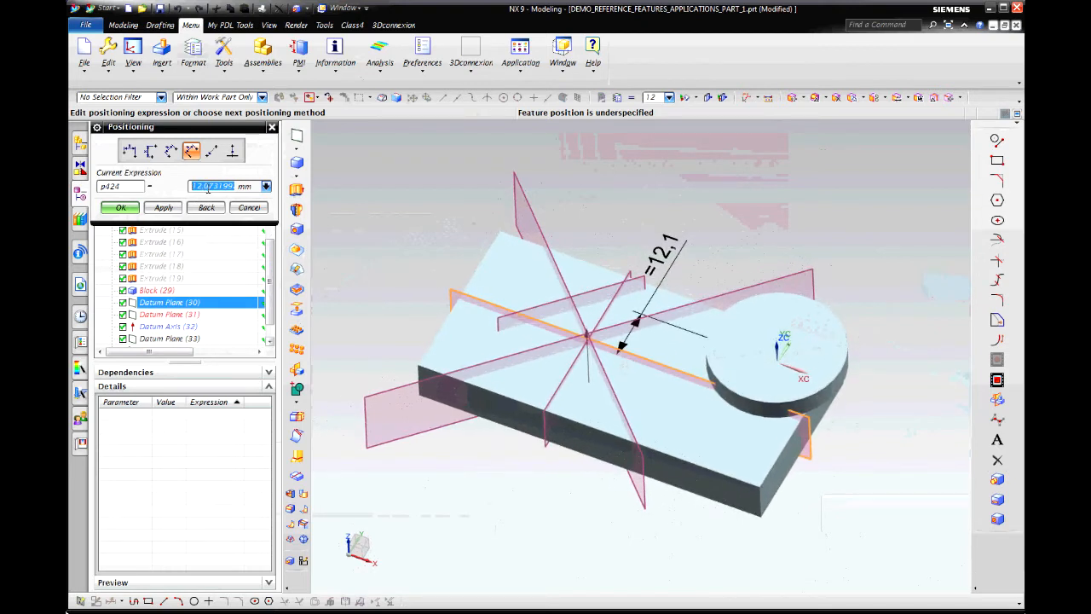
type("0")
left_click(219, 208)
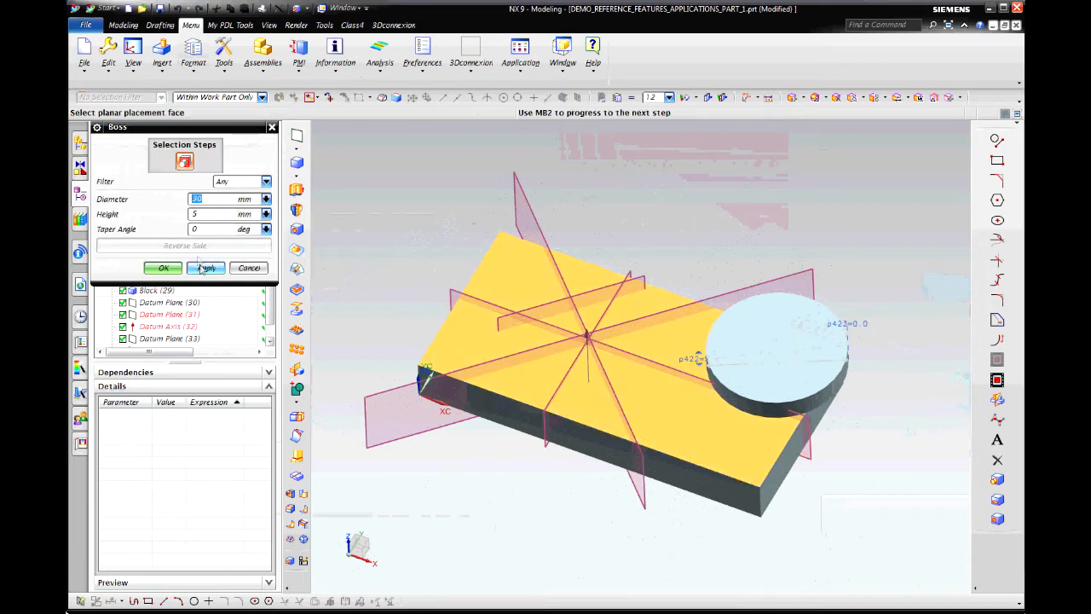
left_click(165, 269)
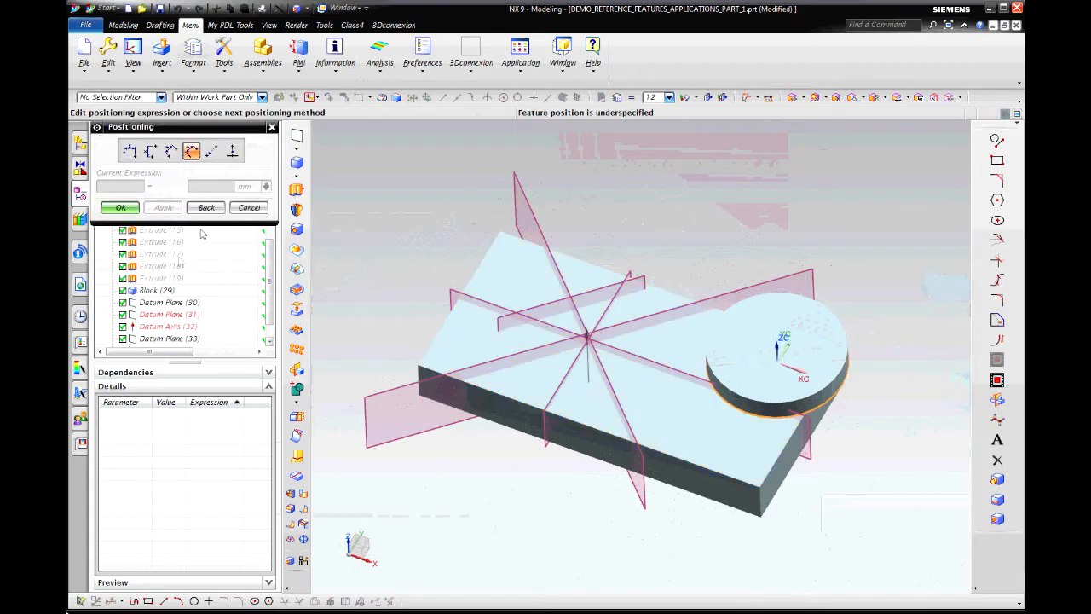
Step: Position the boss's centre with Point onto Line constraints on the lengthwise and crosswise datum planes
left_click(233, 151)
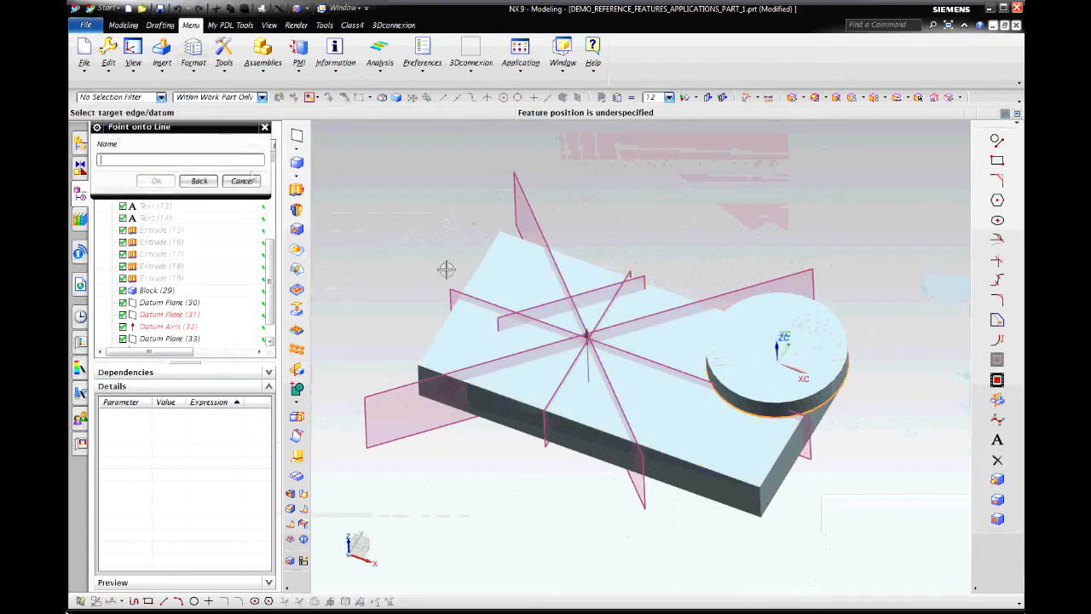
left_click(660, 364)
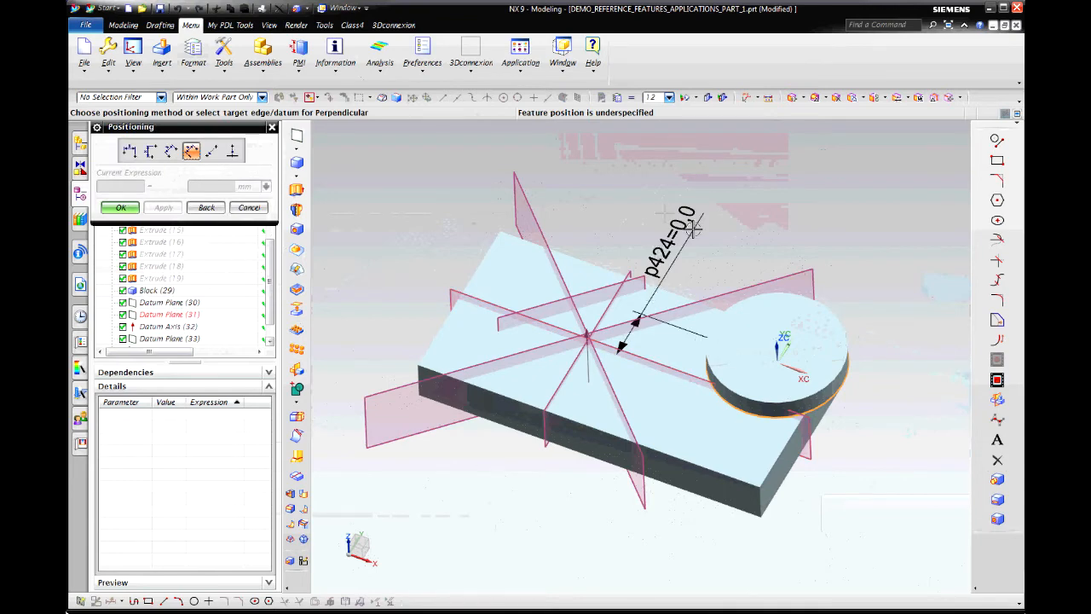
left_click(231, 154)
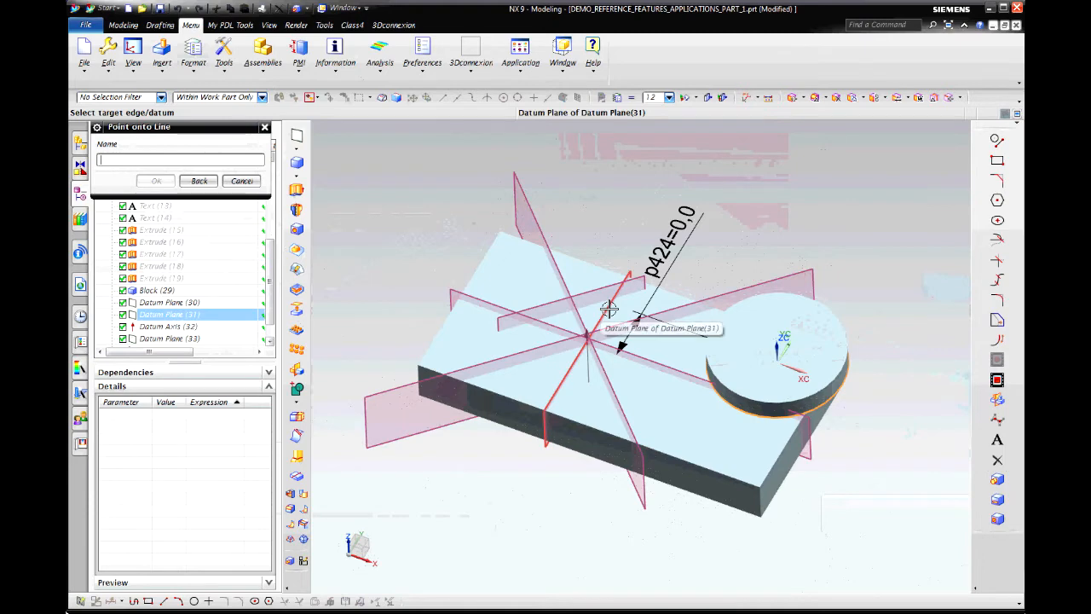
left_click(596, 314)
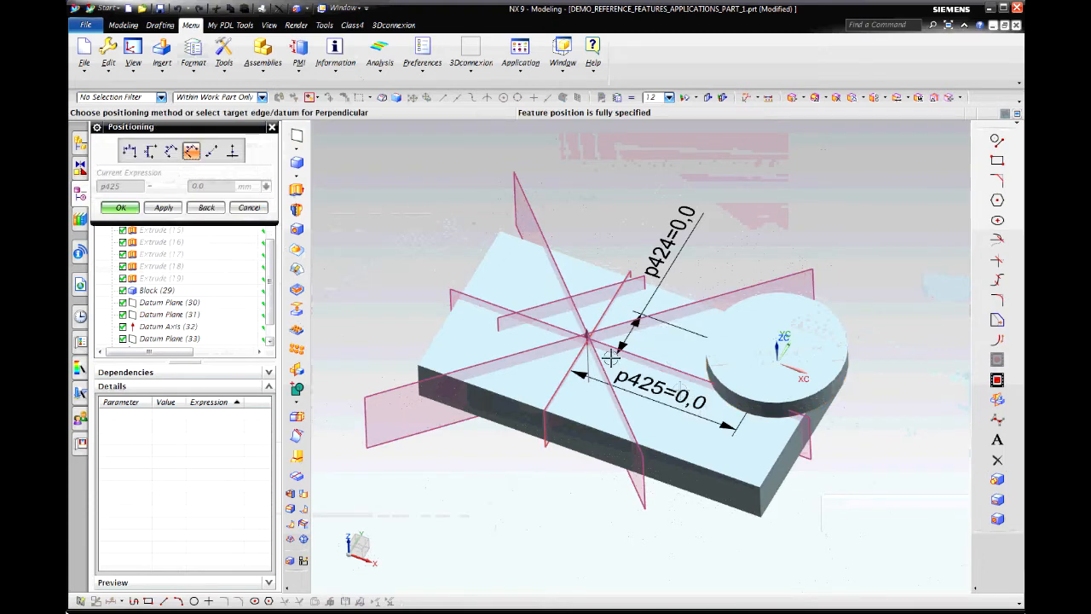
left_click(121, 208)
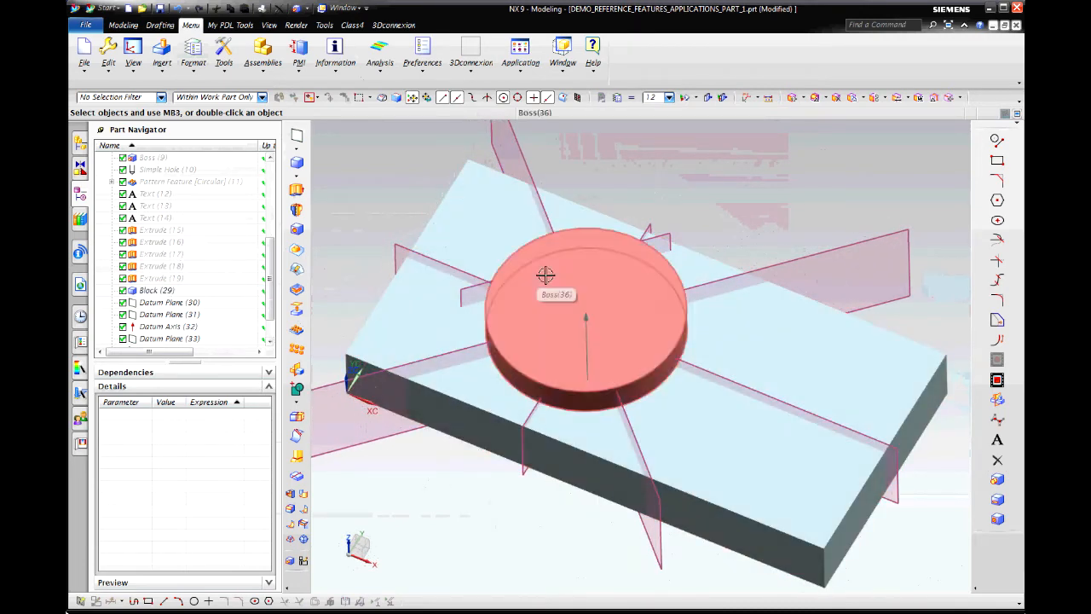
Step: Start a simple General Hole and sketch its position point on the boss's top face
left_click(296, 230)
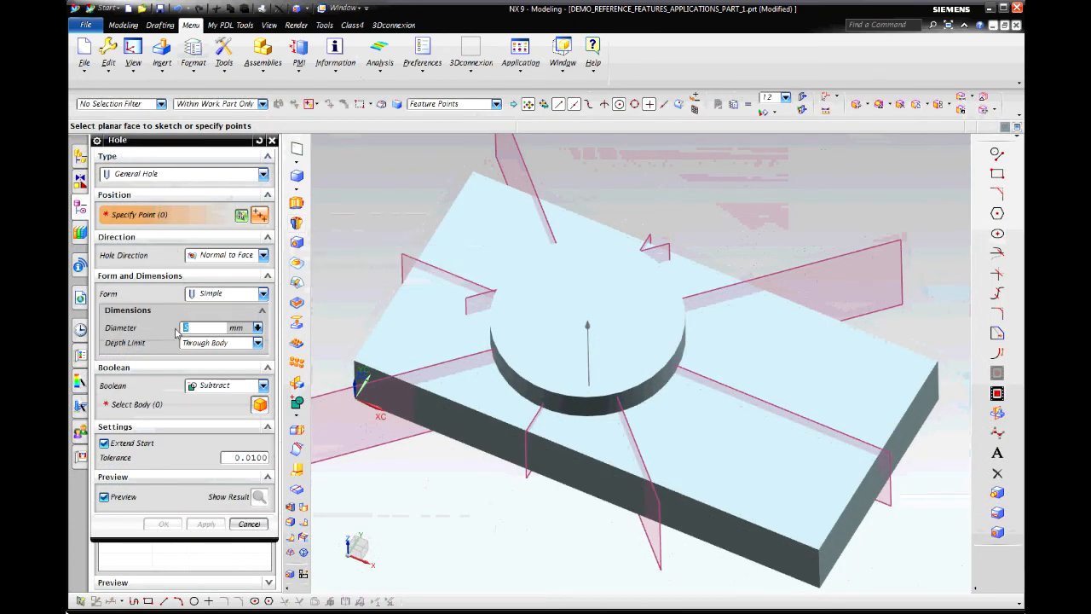
left_click(653, 312)
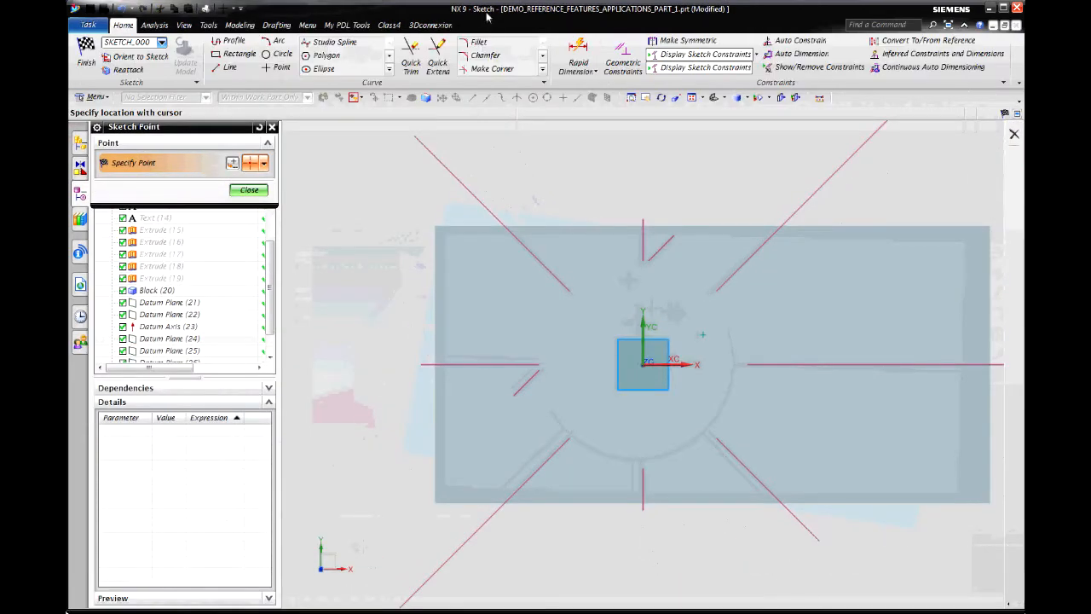
left_click(249, 190)
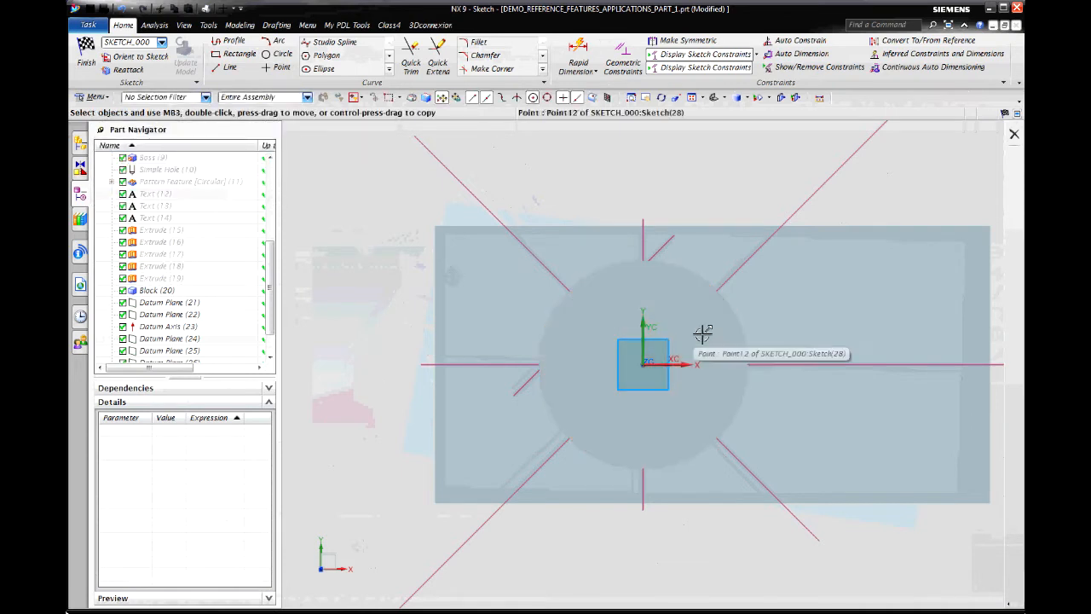
Step: Constrain the hole's sketch point onto the datum plane offset 10 mm from the 45-degree plane, using Point On Curve
left_click(704, 334)
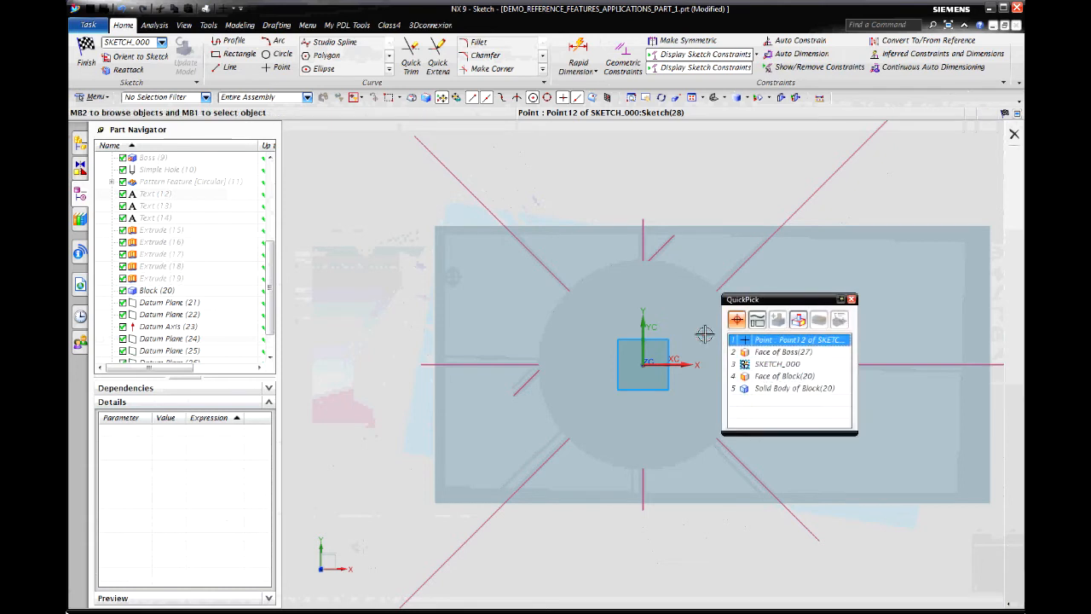
left_click(754, 338)
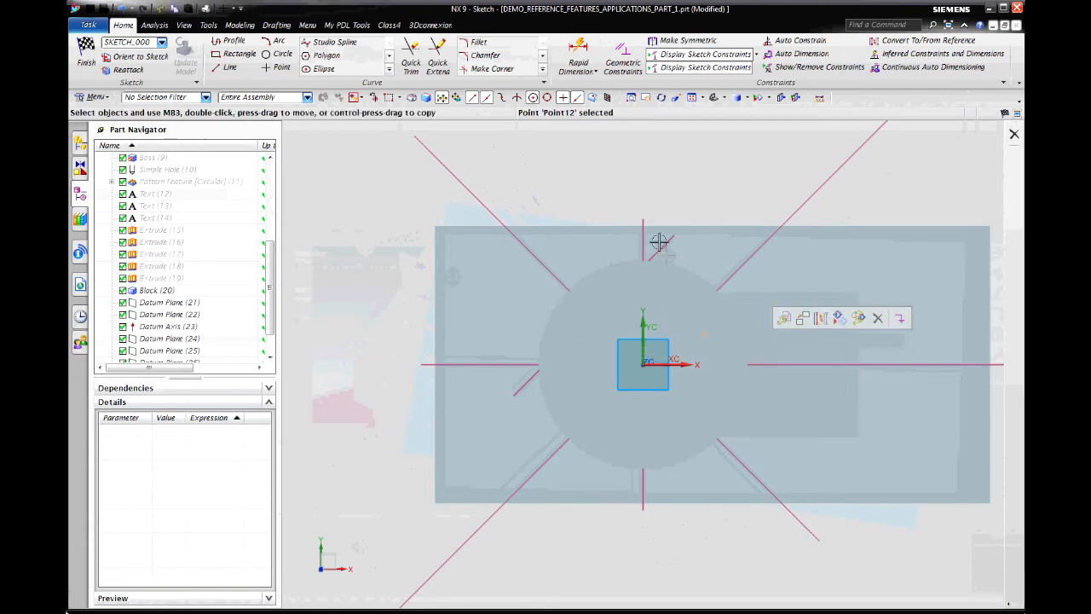
left_click(711, 245)
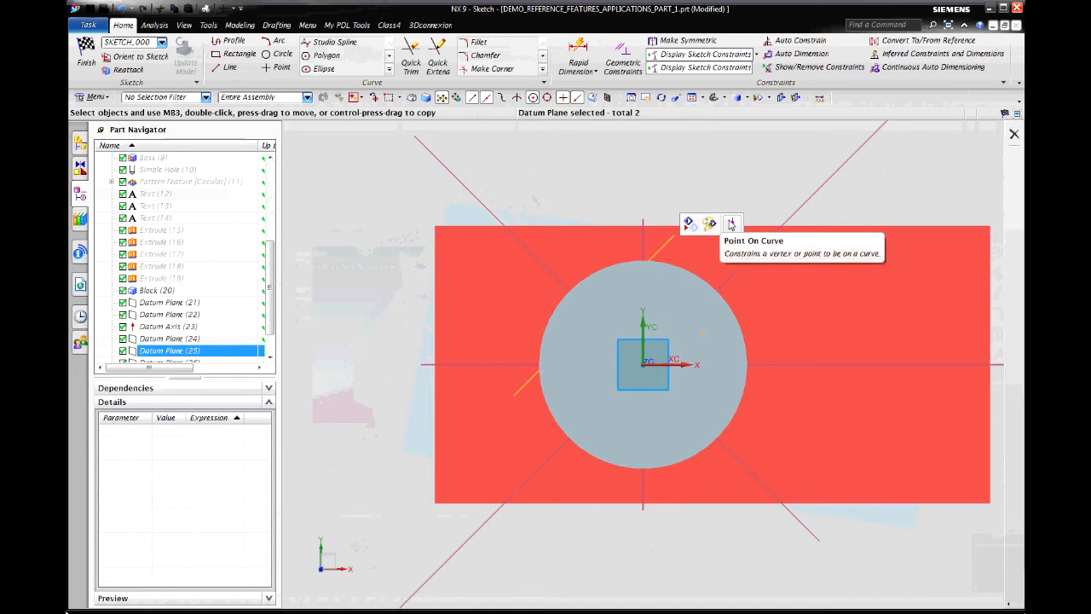
left_click(731, 223)
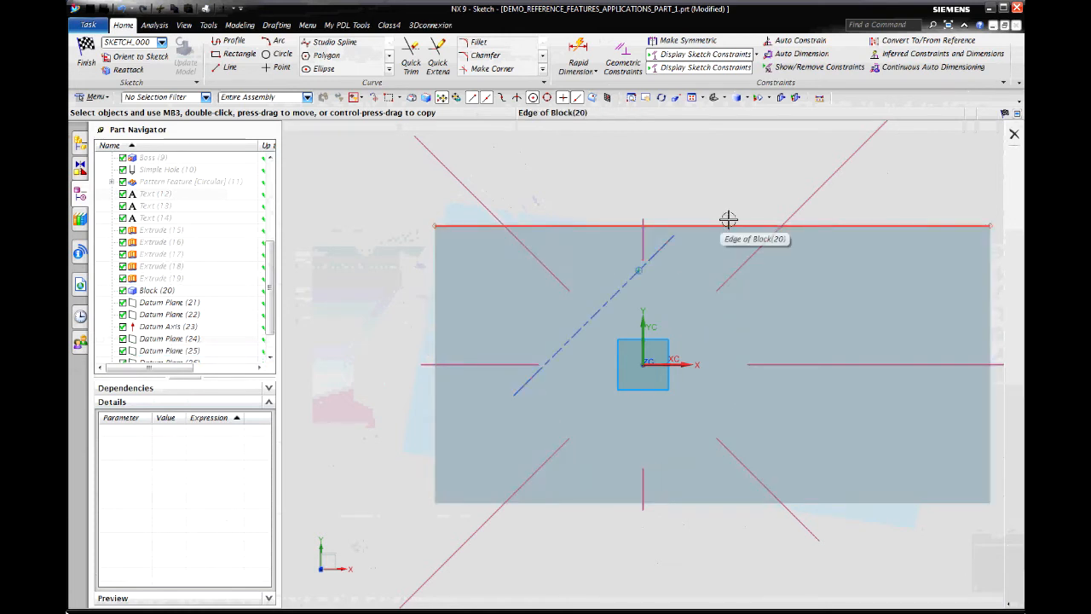
Step: Constrain the hole's sketch point onto the diagonal datum plane perpendicular to the 45-degree plane, using Point On Curve
left_click(640, 271)
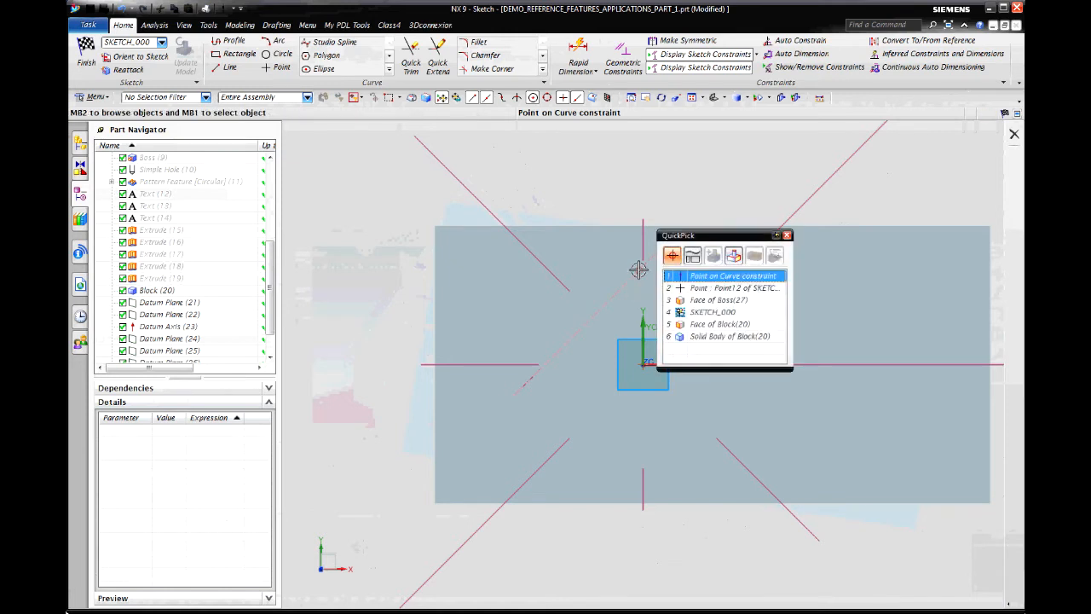
left_click(712, 288)
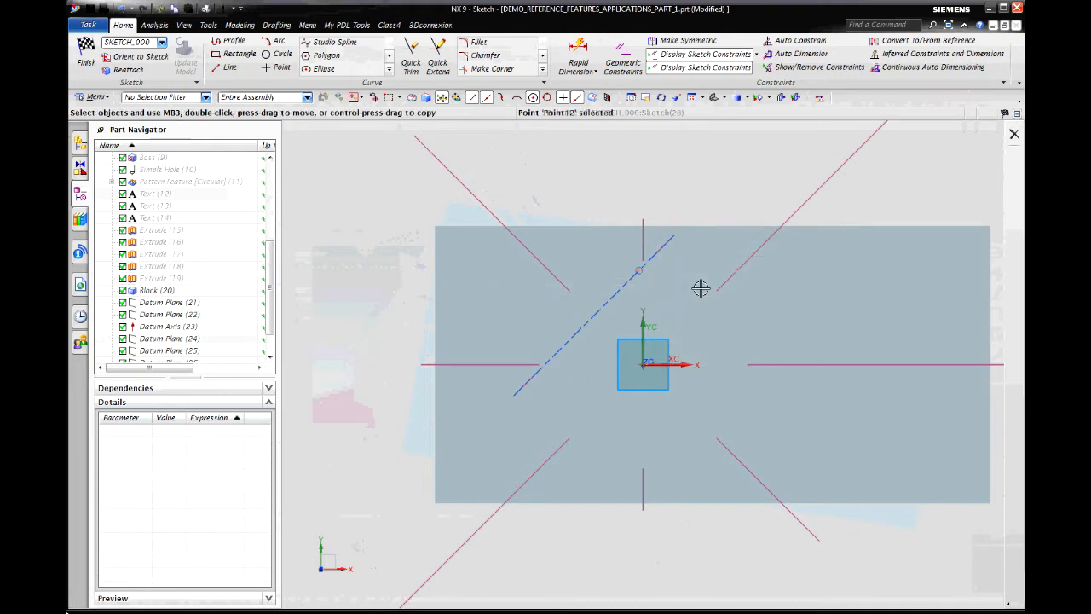
left_click(486, 206)
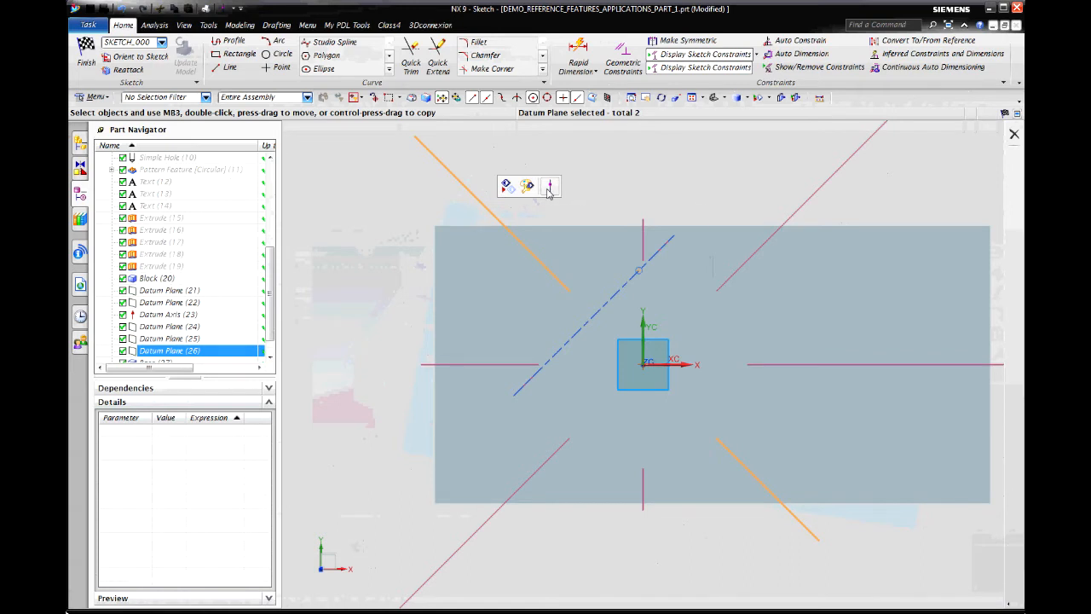
left_click(549, 189)
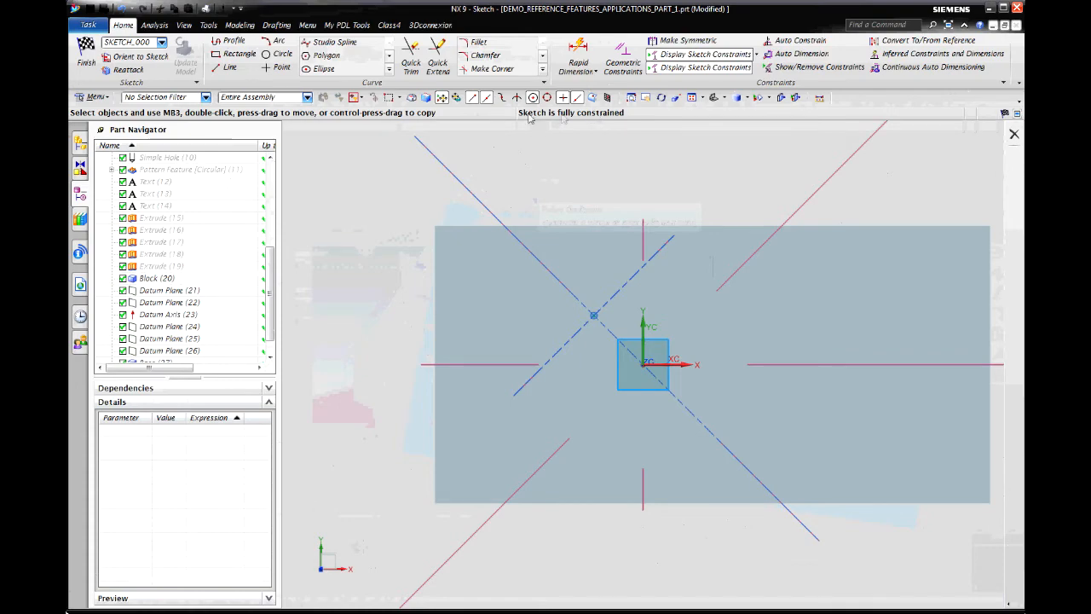
Step: Finish the point sketch and subtract a simple 5 mm hole through the body, normal to the boss face
left_click(86, 55)
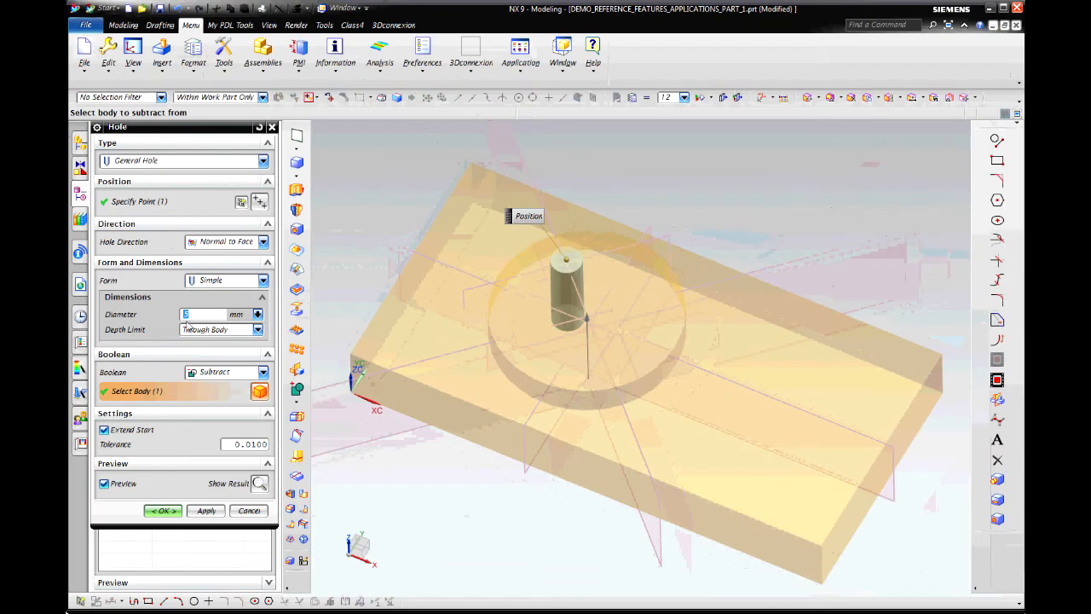
left_click(163, 510)
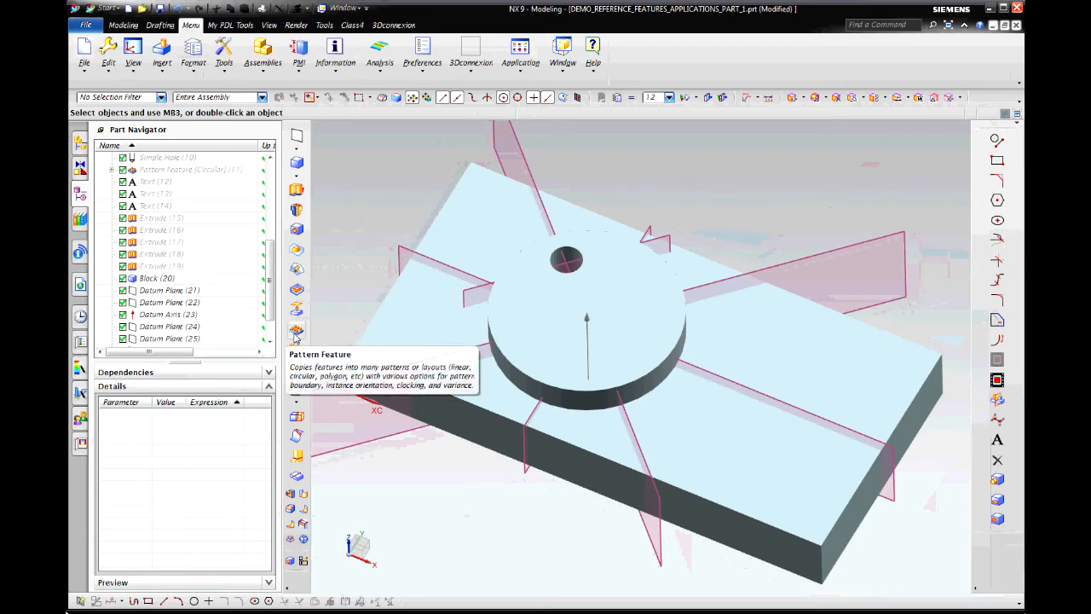
Step: Pattern the hole in a circular layout about the vertical axis through the boss's centre, with count 4 and pitch angle 90 degrees
left_click(296, 334)
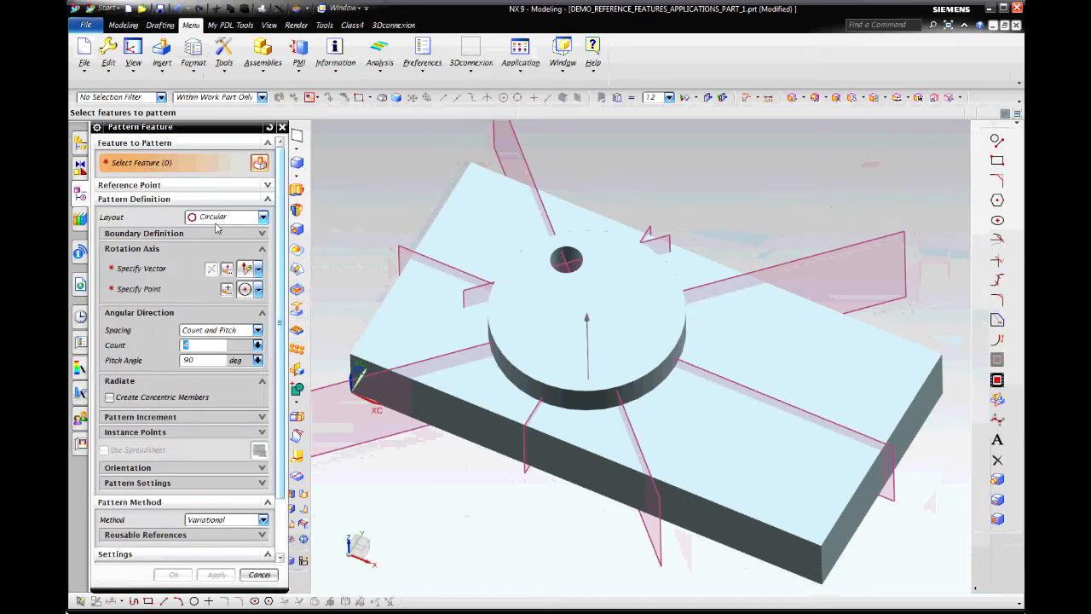
left_click(580, 247)
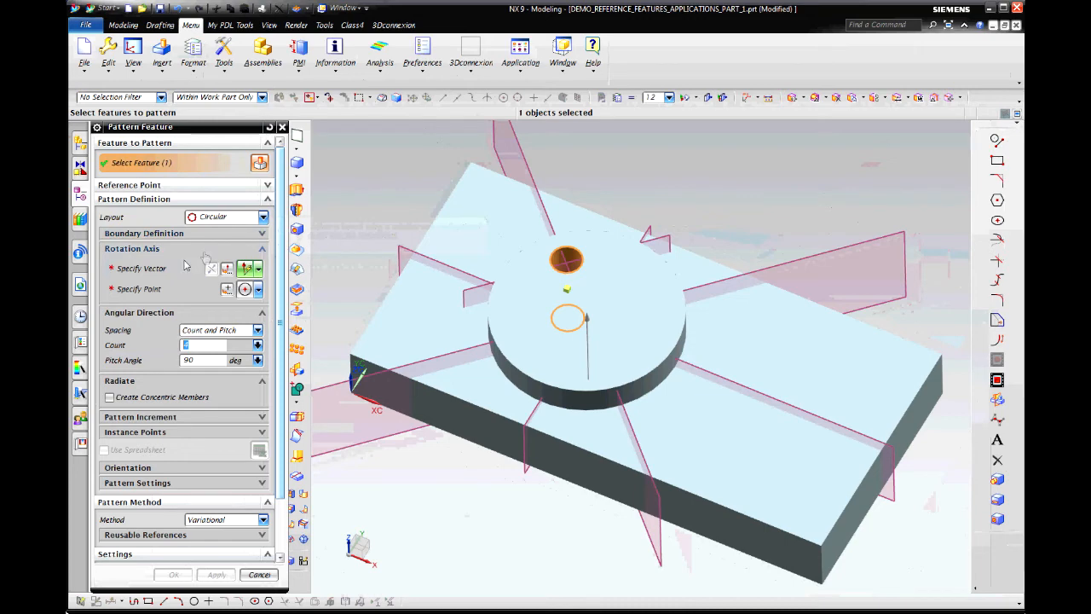
left_click(258, 269)
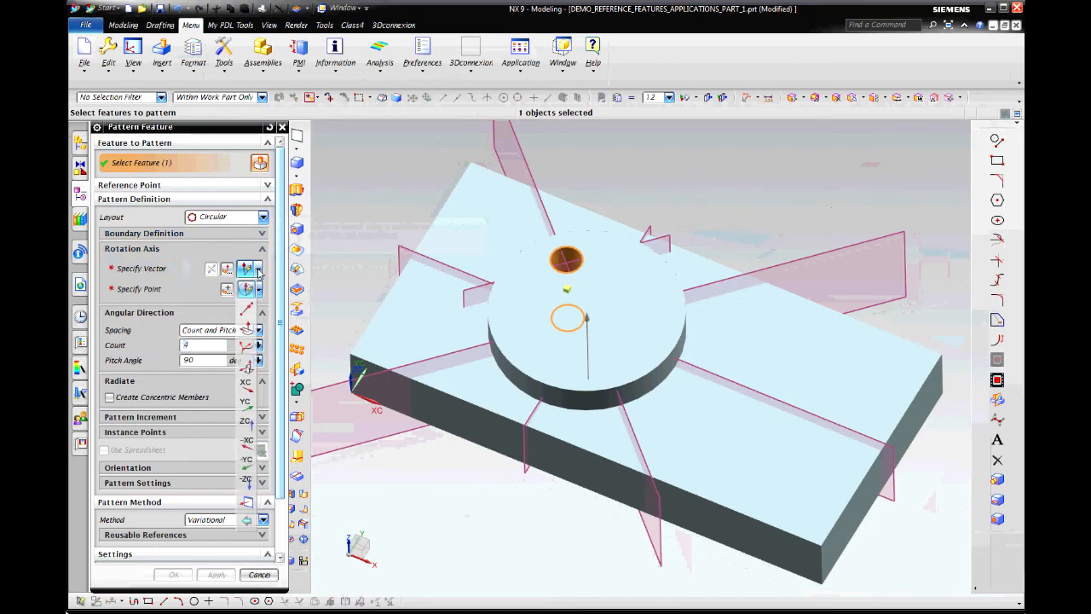
left_click(251, 290)
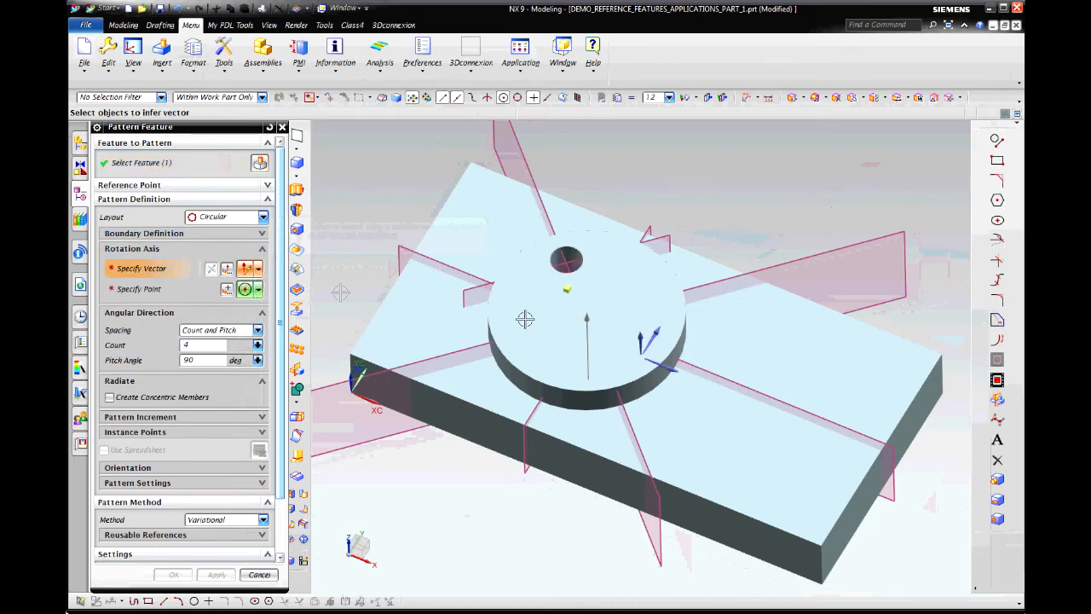
left_click(640, 339)
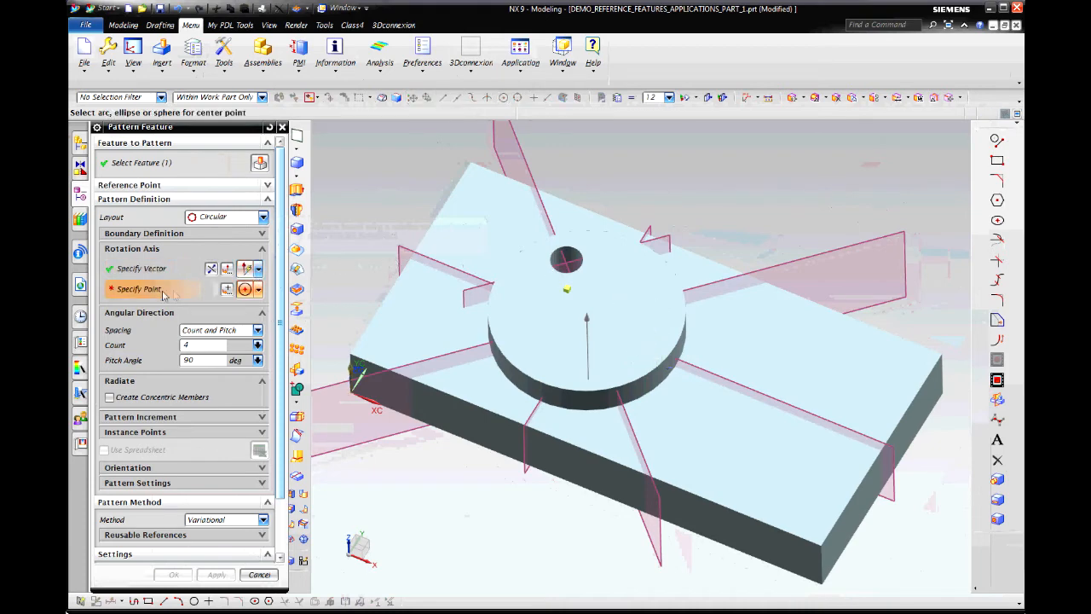
left_click(259, 291)
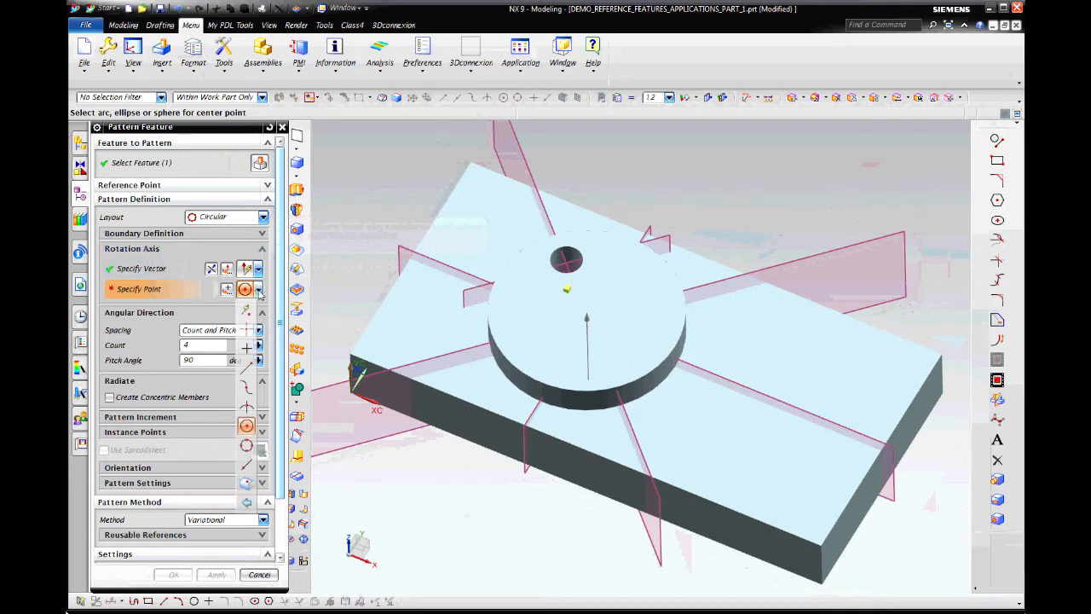
left_click(490, 320)
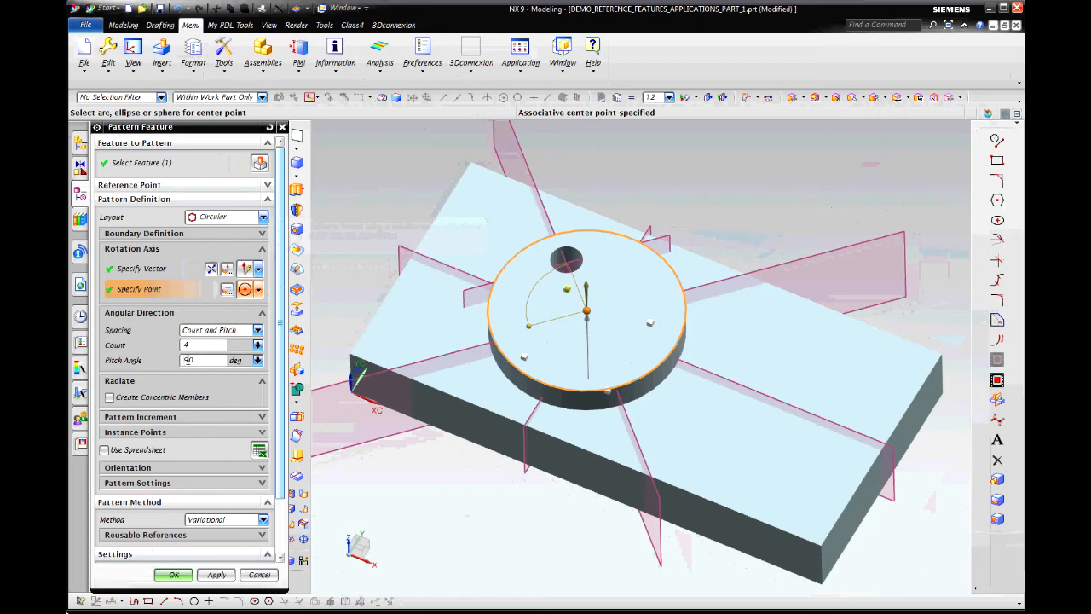
left_click(209, 360)
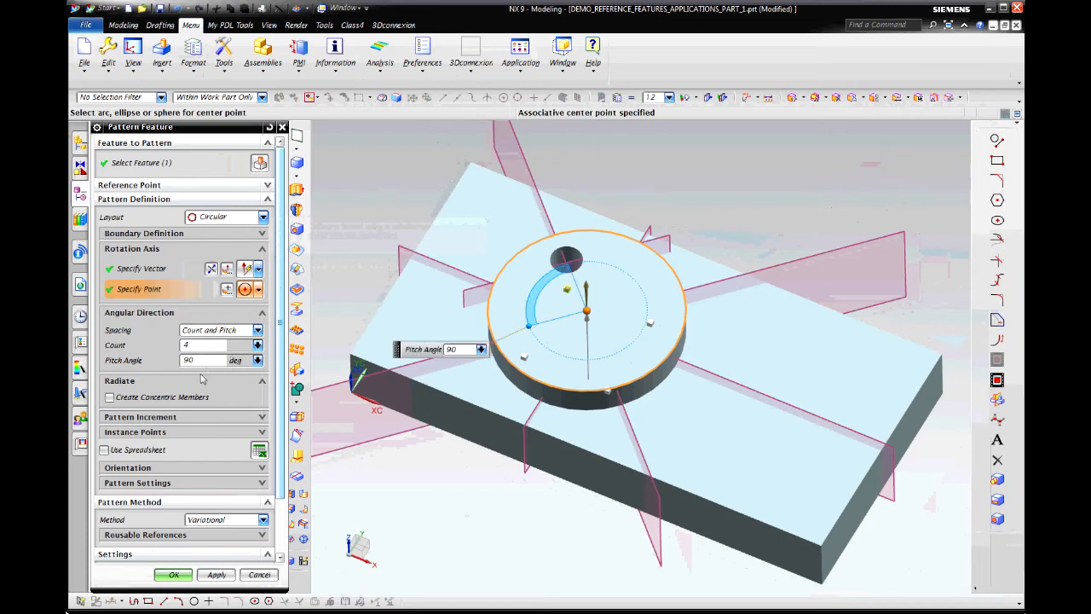
left_click(174, 576)
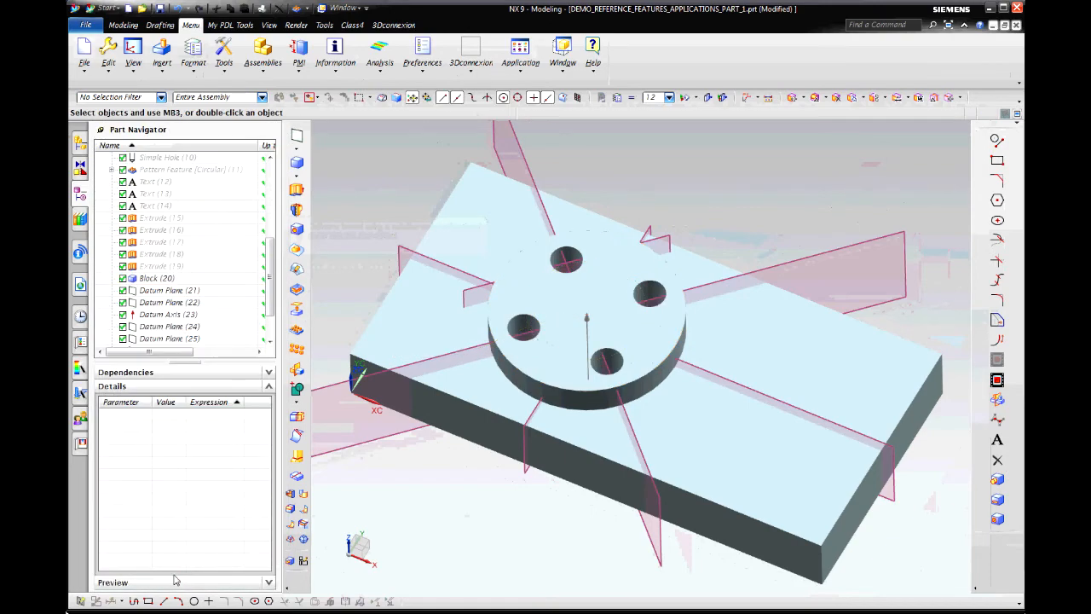
Step: Edit the datum plane running across the block's width, setting its distance from the block's end face to 30 mm
middle_click_drag(921, 554, 920, 298)
right_click(920, 298)
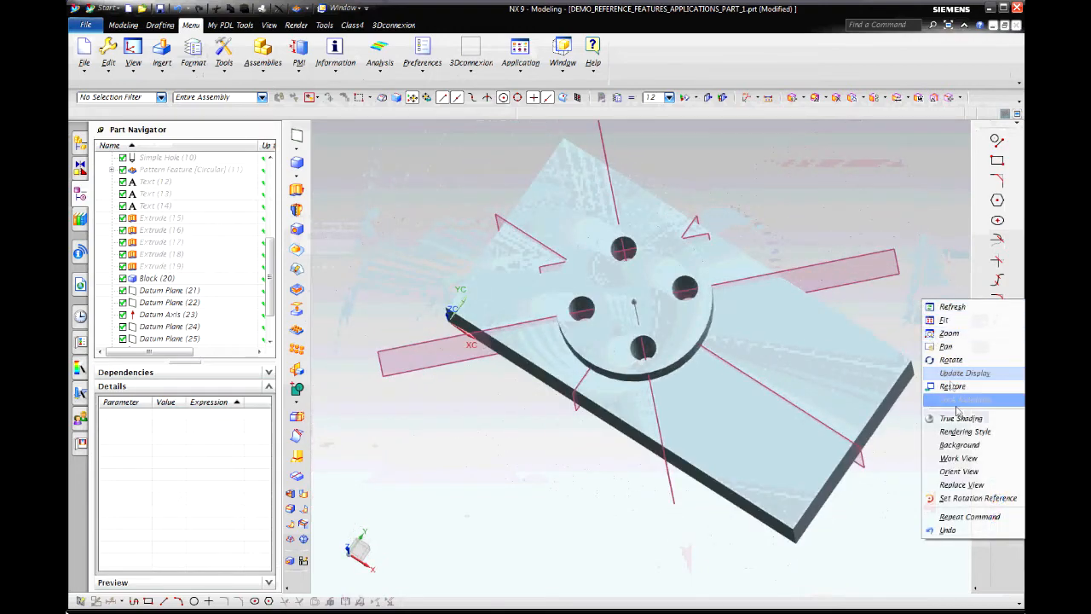
mouse_move(920, 471)
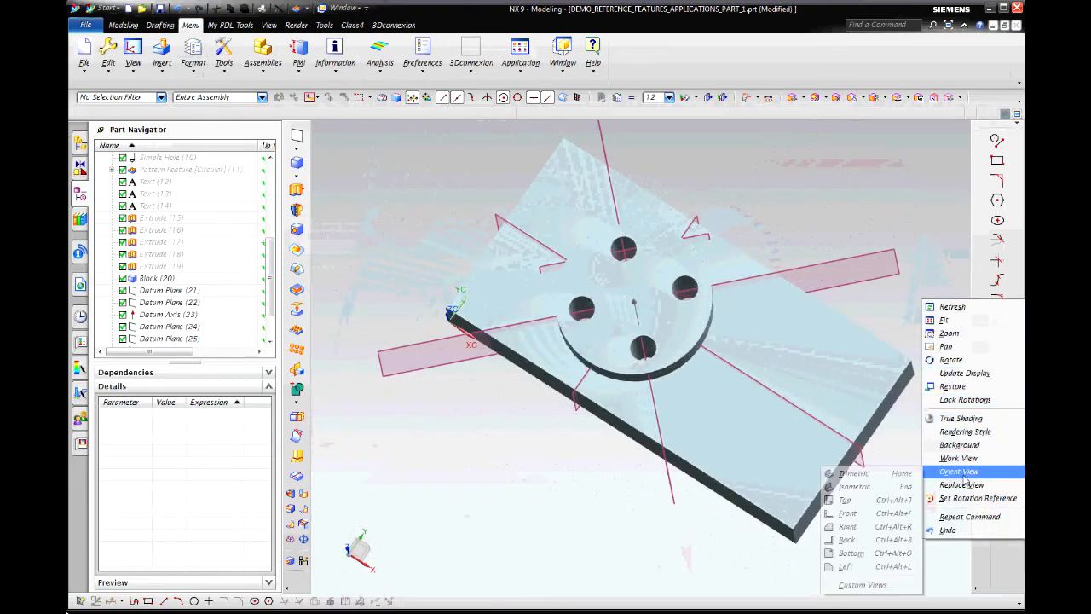
left_click(865, 486)
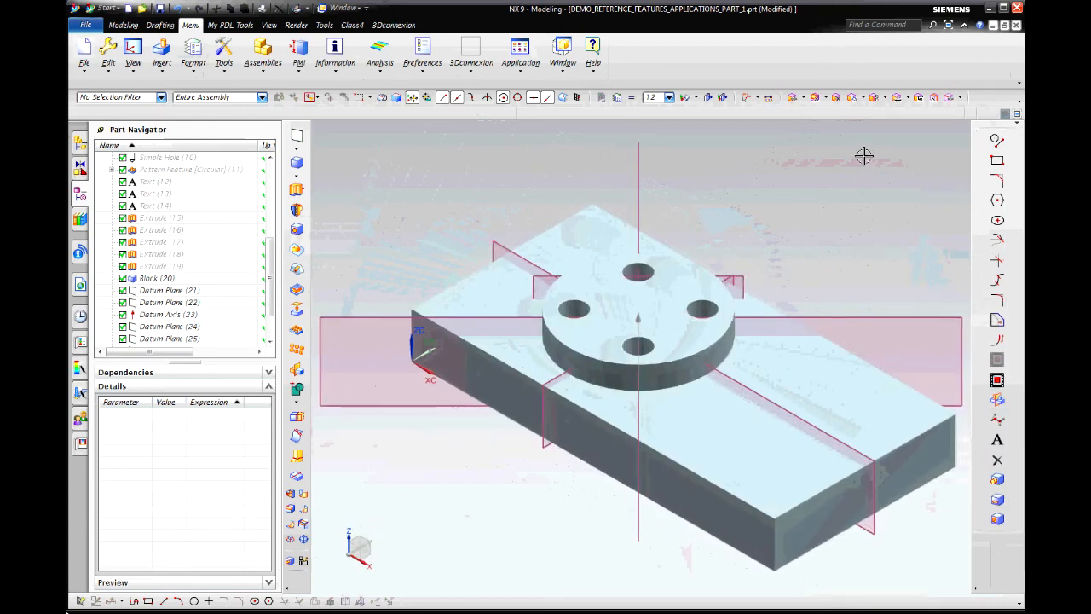
scroll(863, 156, "down", 2)
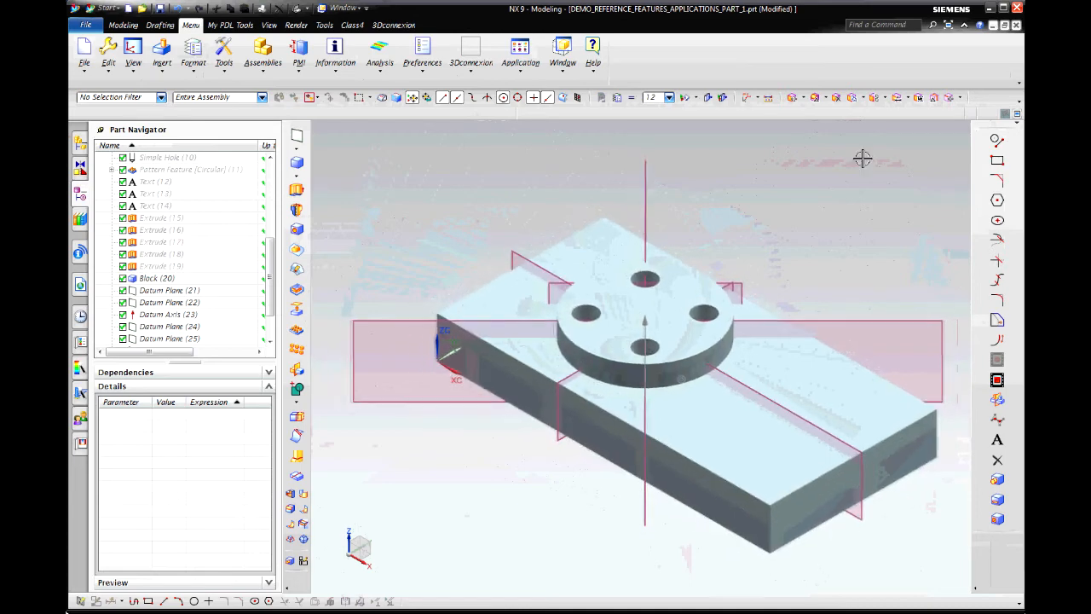
double_click(558, 428)
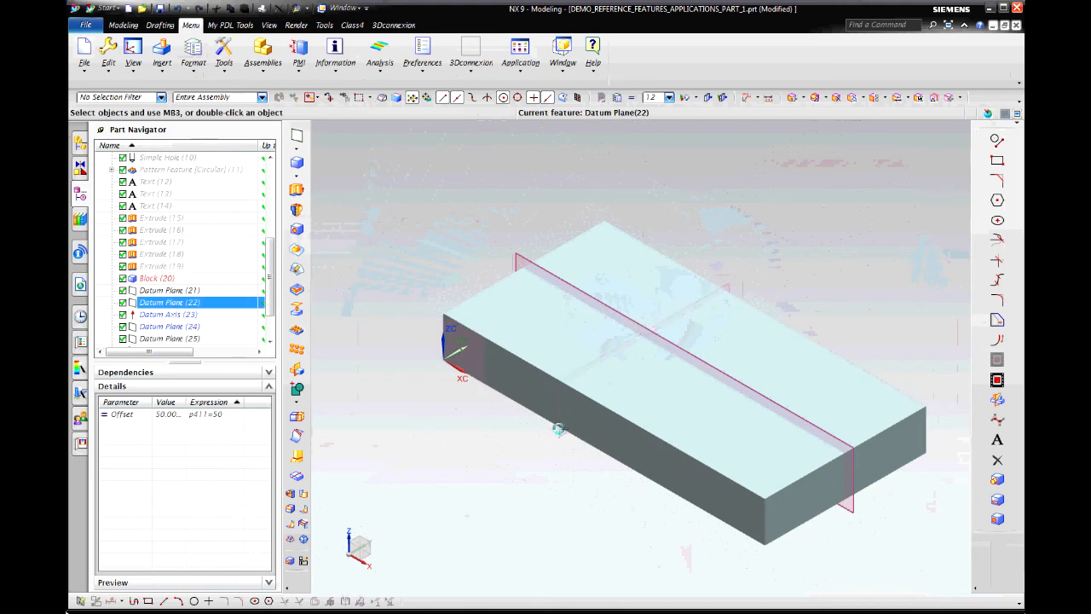
left_click_drag(645, 358, 716, 389)
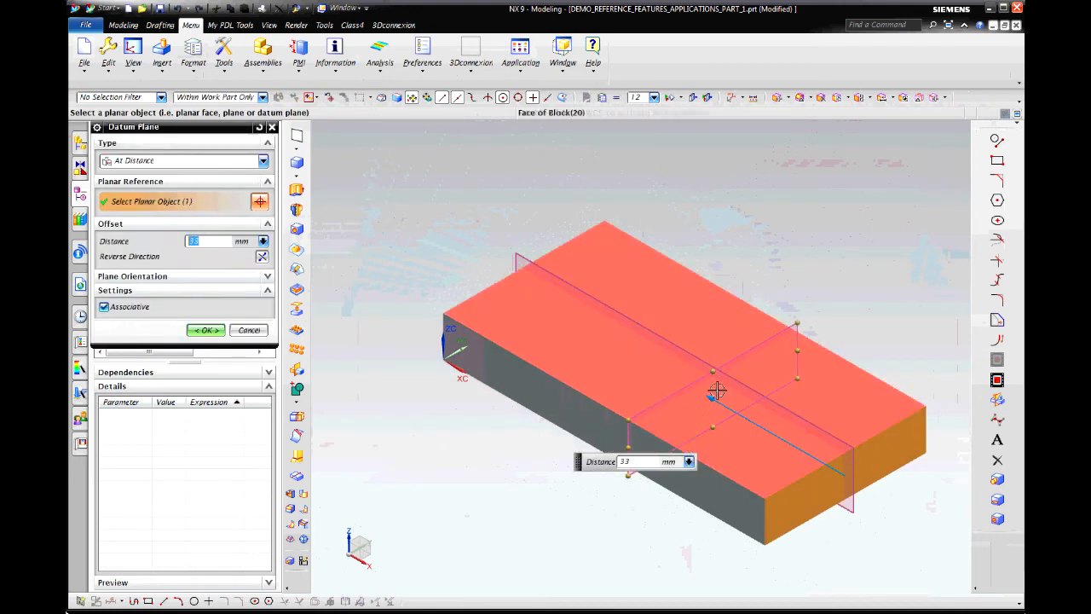
left_click_drag(642, 462, 594, 462)
type("3")
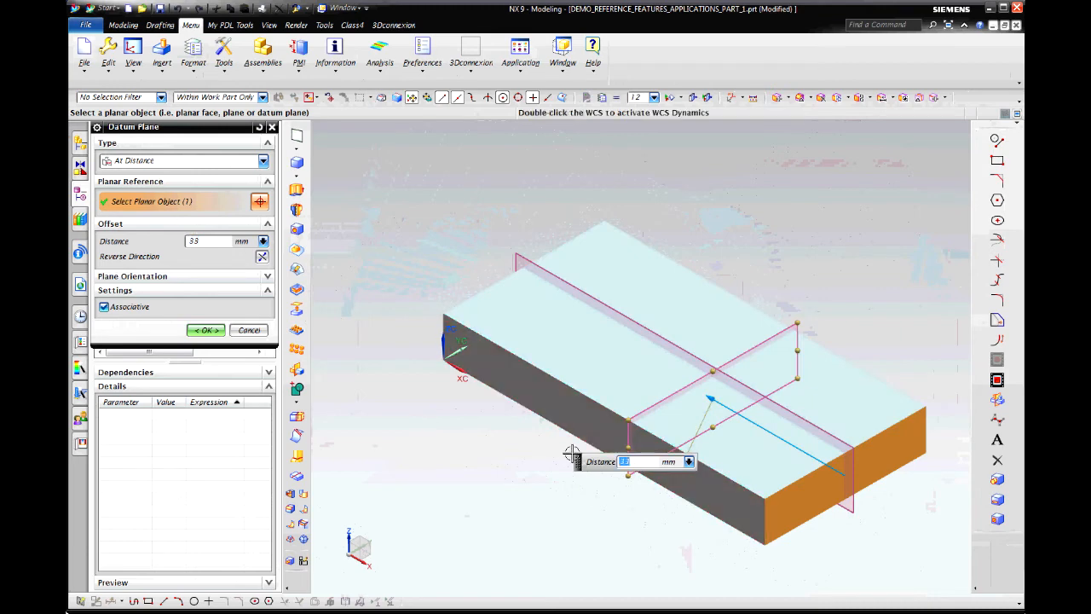
key("Return")
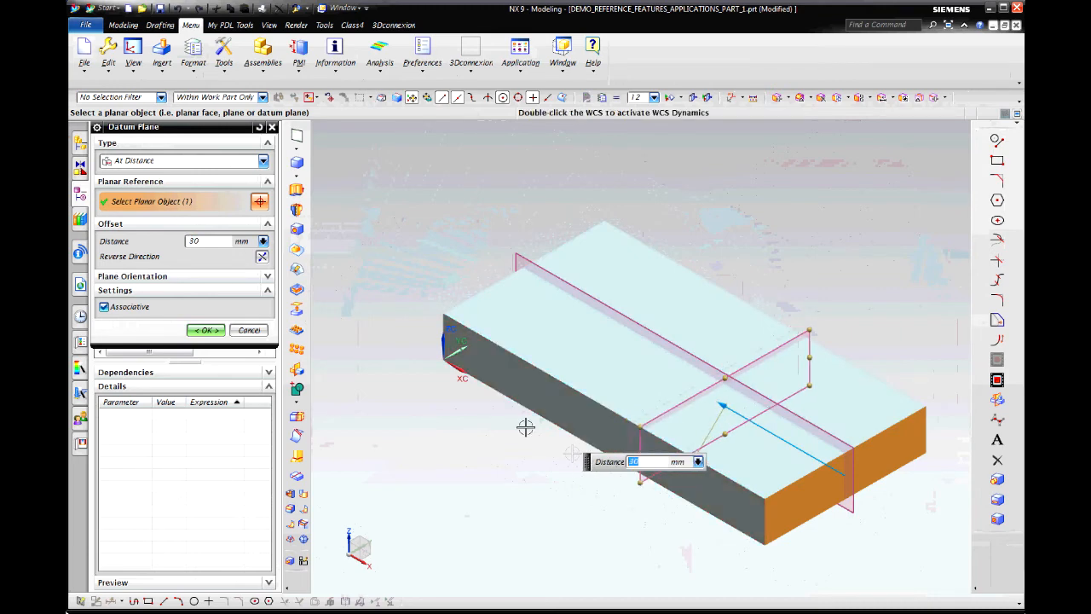
left_click(207, 330)
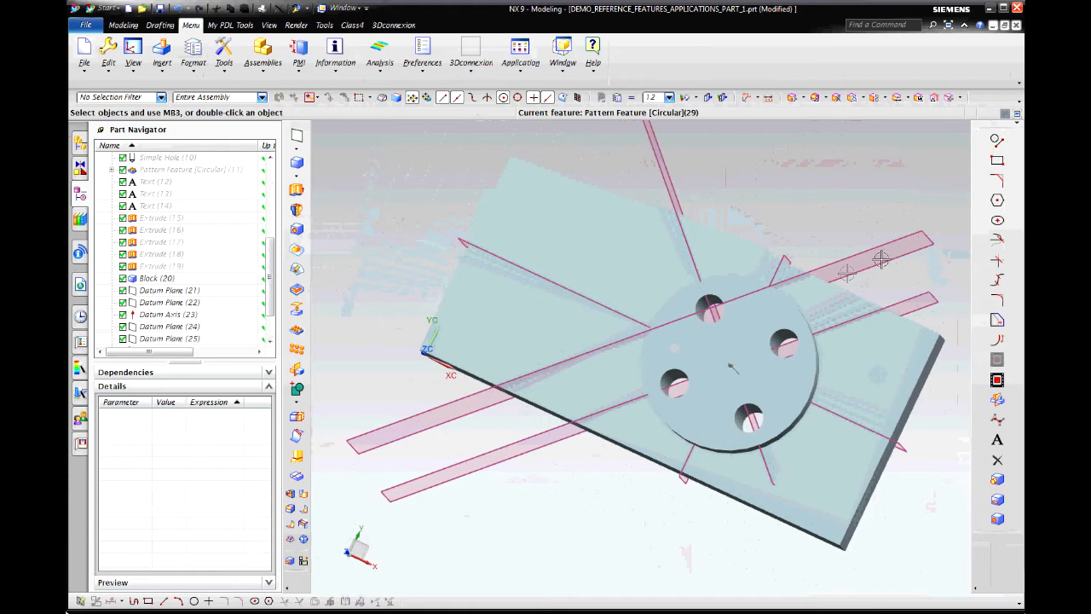
Step: Edit the datum plane offset from the 45-degree plane, reducing its distance to 7 mm
double_click(881, 246)
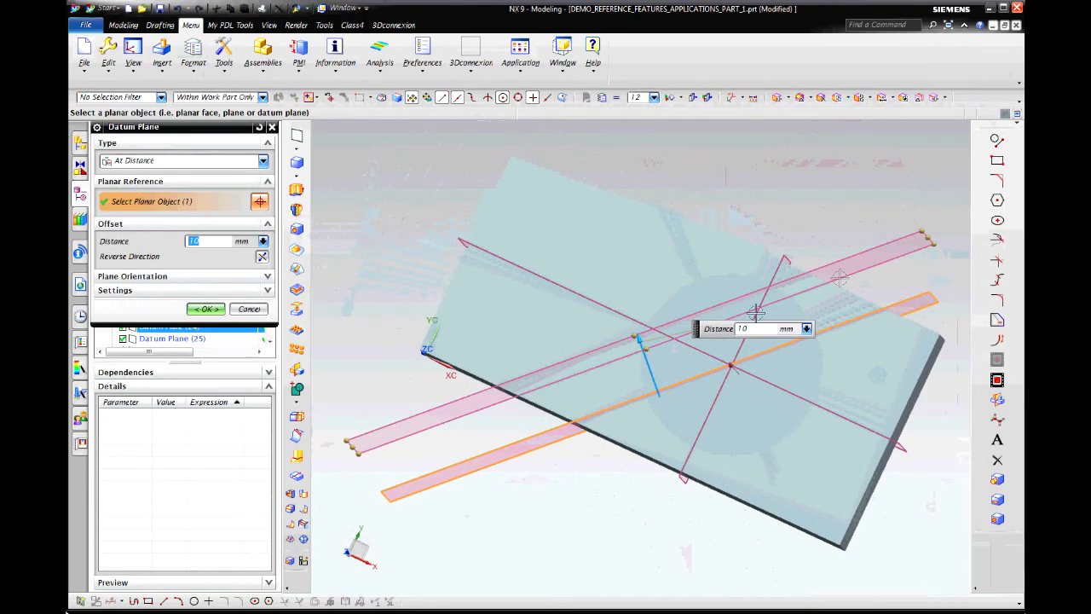
left_click_drag(640, 336, 645, 353)
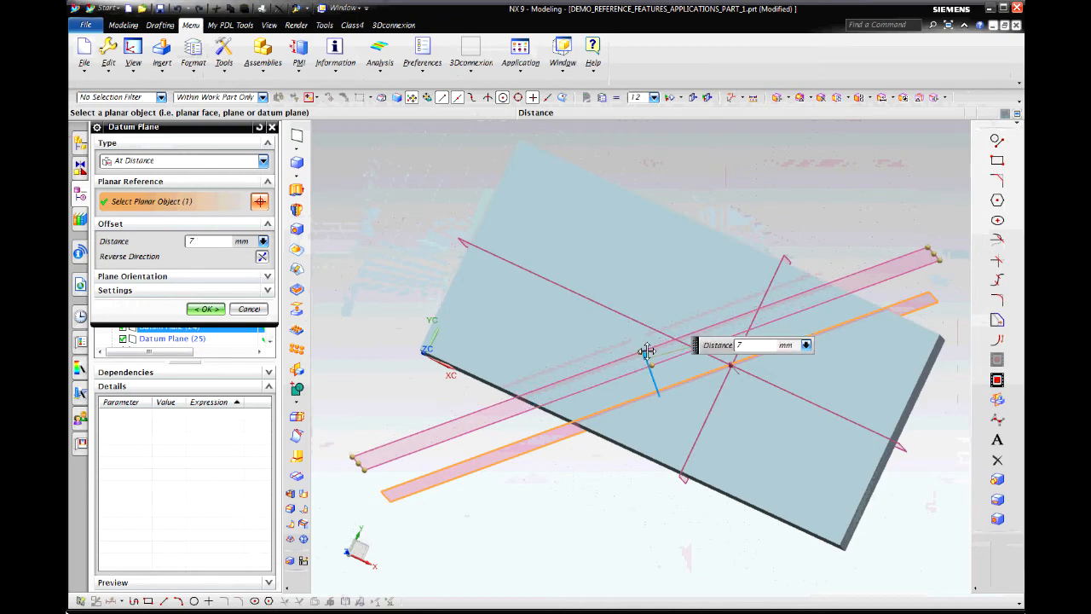
left_click(213, 310)
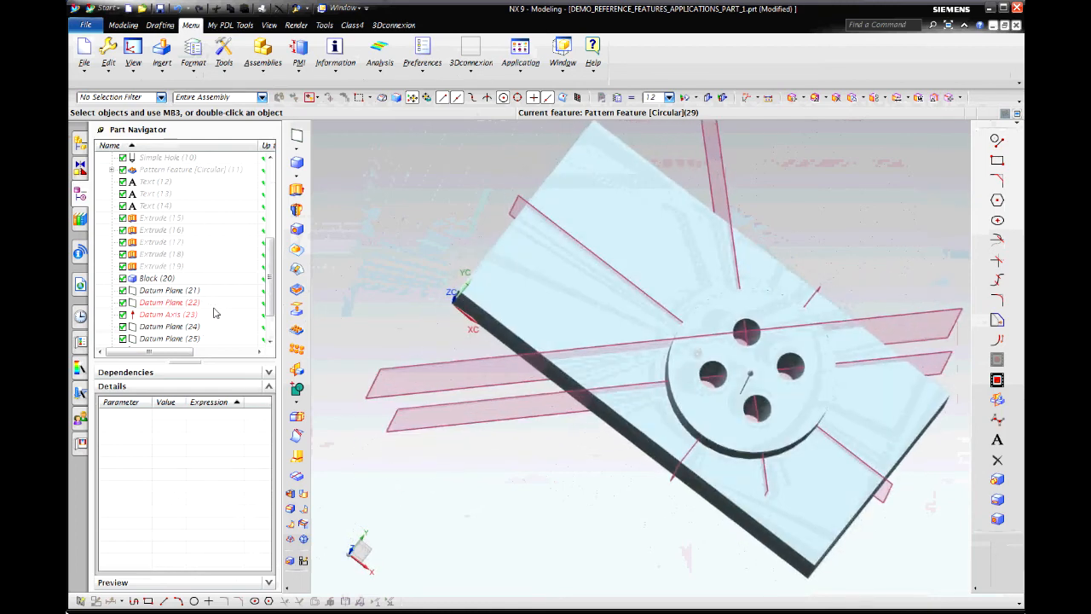
Step: Edit the angled datum plane through the boss's axis, setting its angle to 15 degrees
double_click(914, 342)
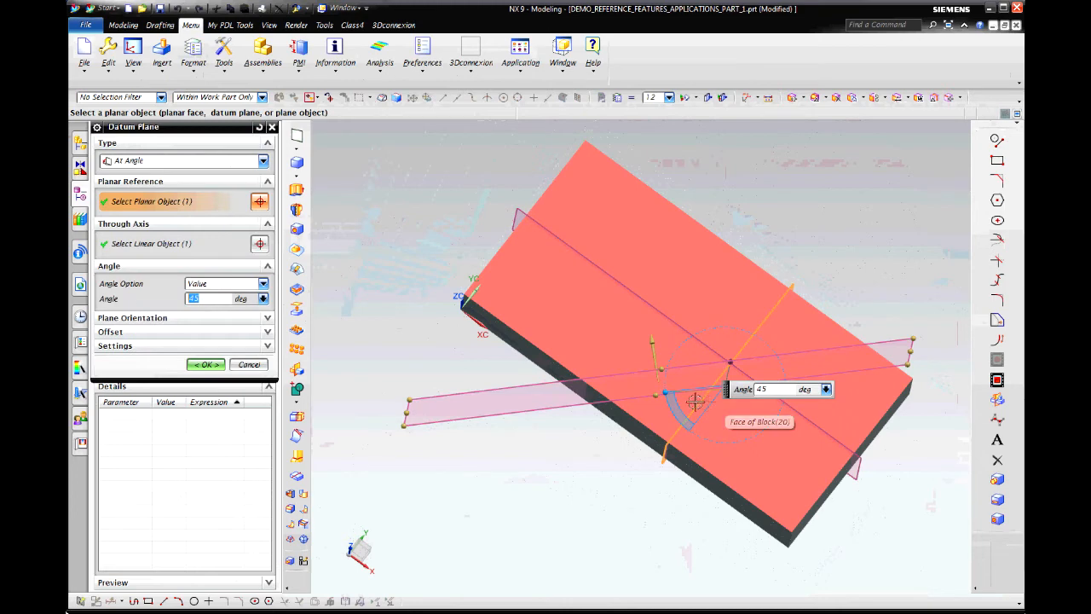
left_click_drag(663, 392, 684, 417)
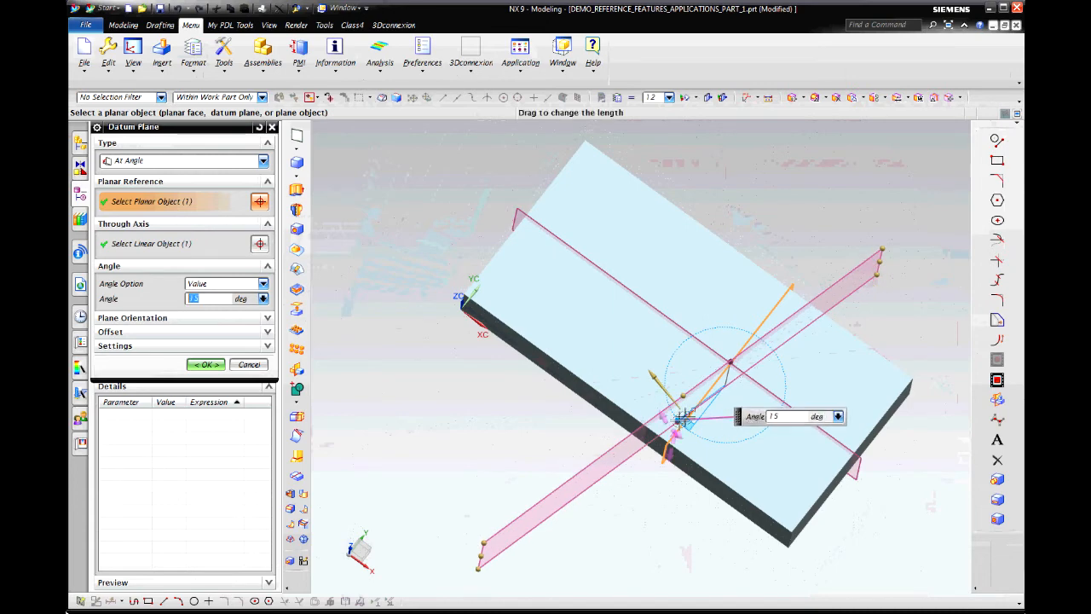
left_click(205, 365)
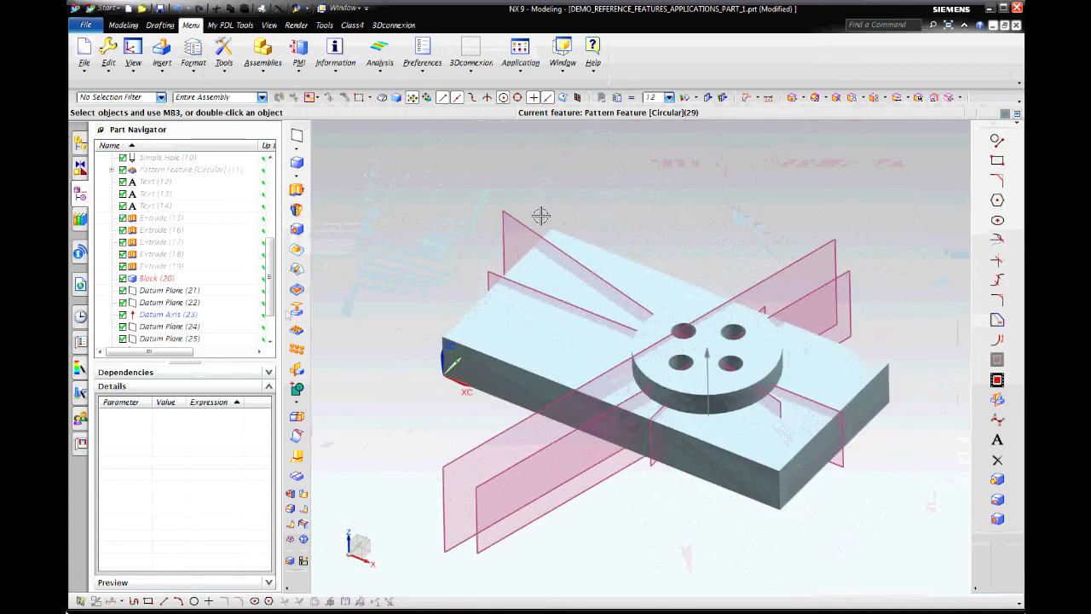
right_click(869, 199)
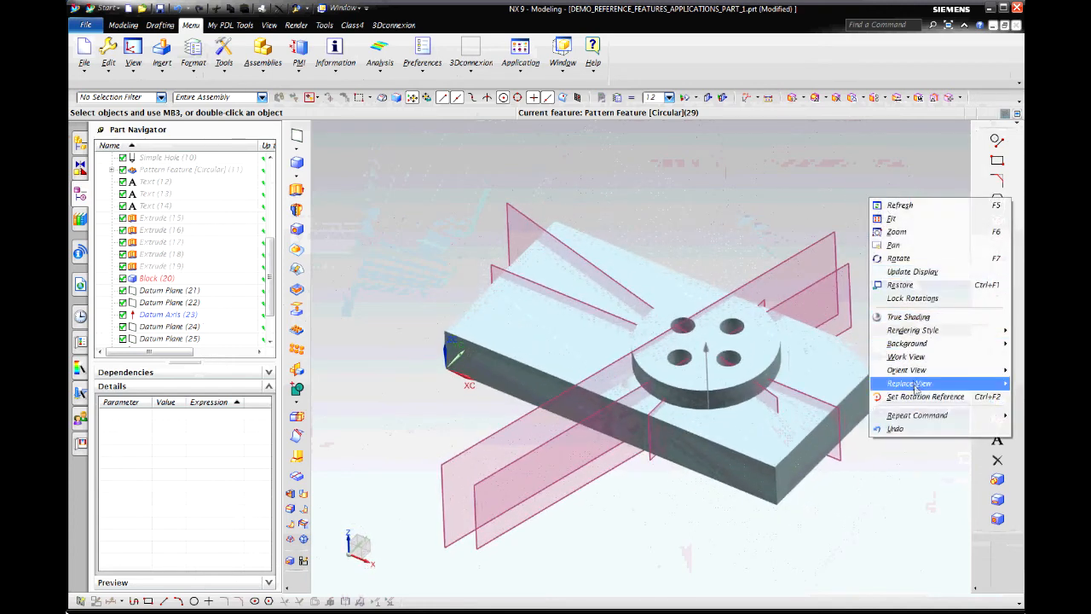
mouse_move(908, 384)
left_click(823, 397)
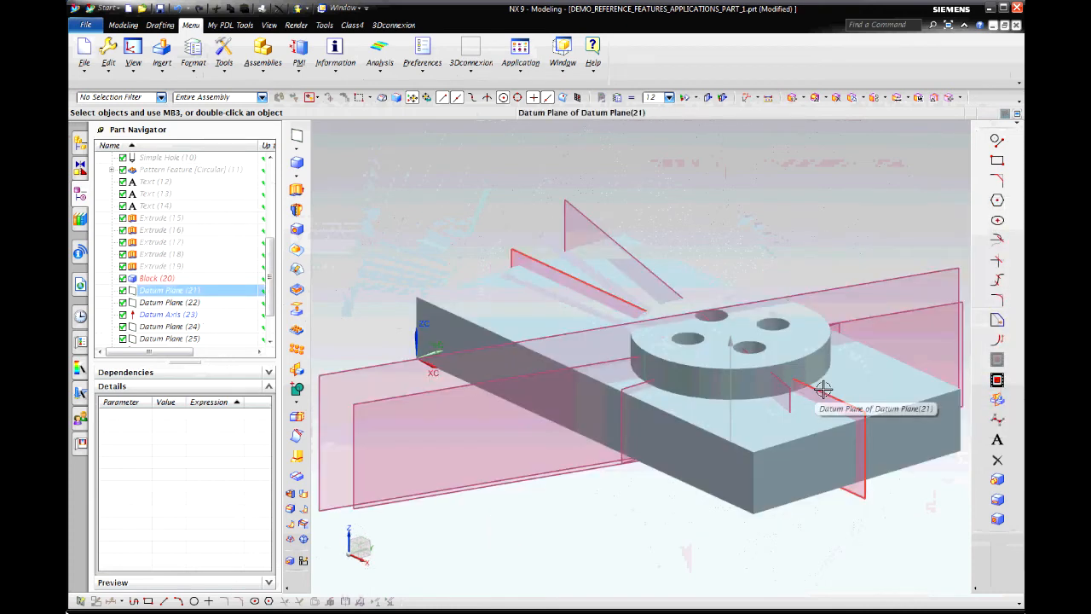